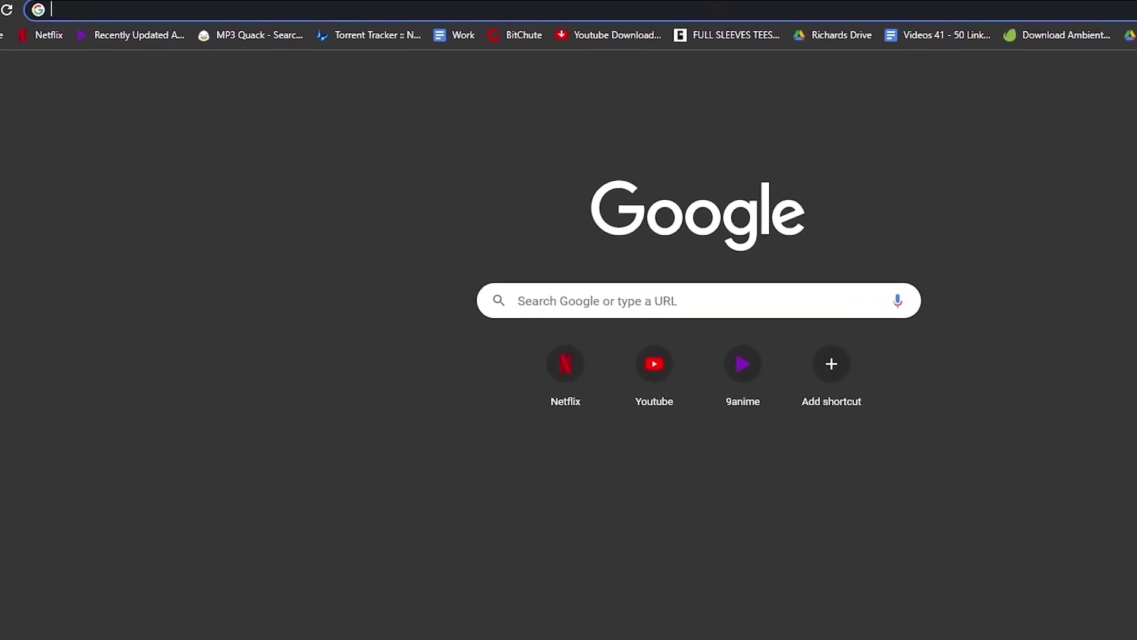
Load pumpmygas.xyz and scroll the Seller Cost table, e.g. OpenSea's $282.47 seller cost.
text(g)
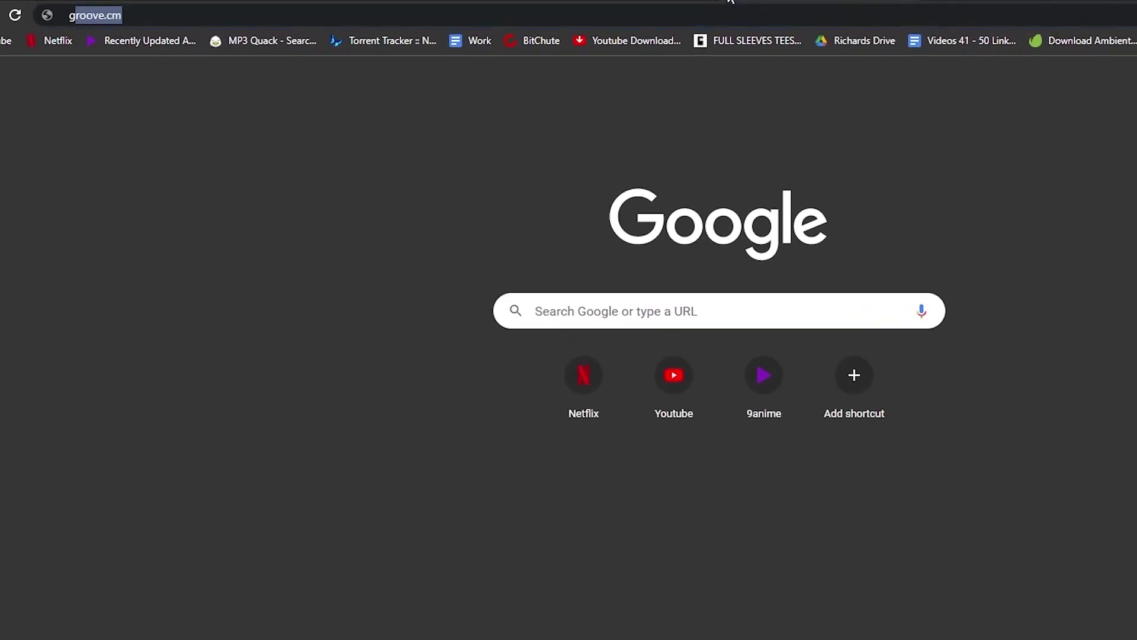
text(a)
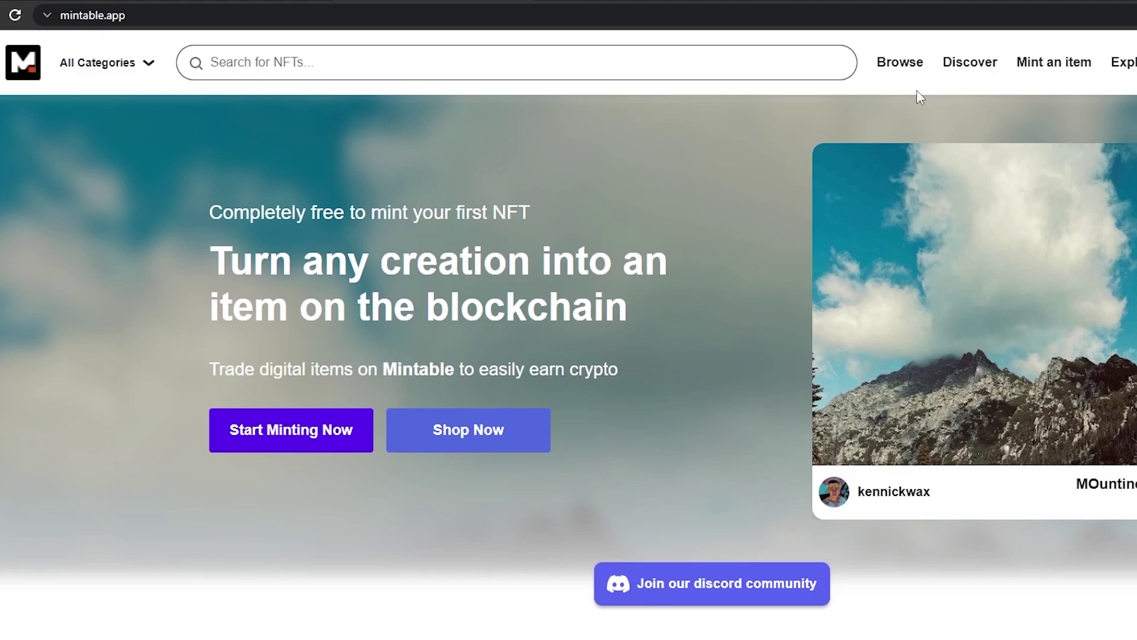
click(807, 5)
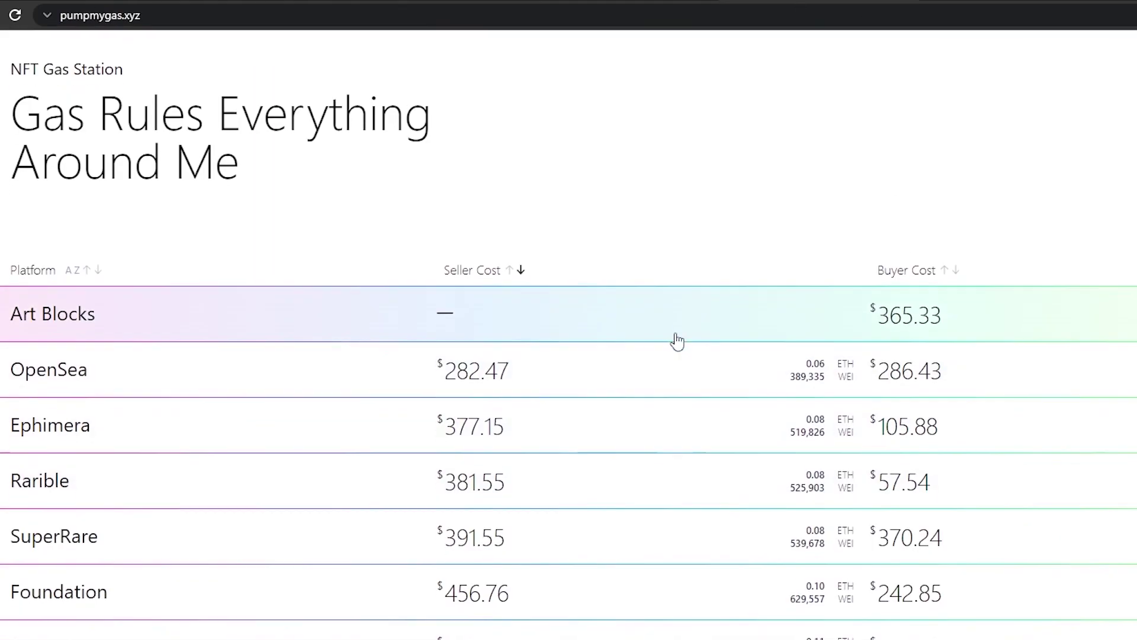
scroll(676, 342, down, 3)
scroll(655, 346, up, 4)
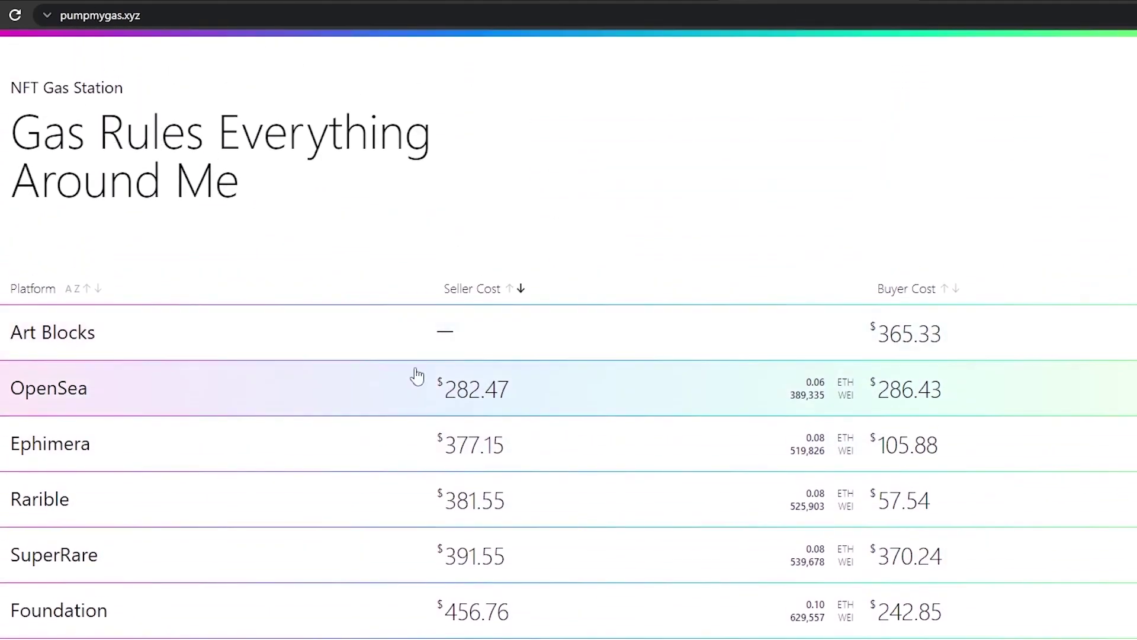
scroll(374, 359, down, 4)
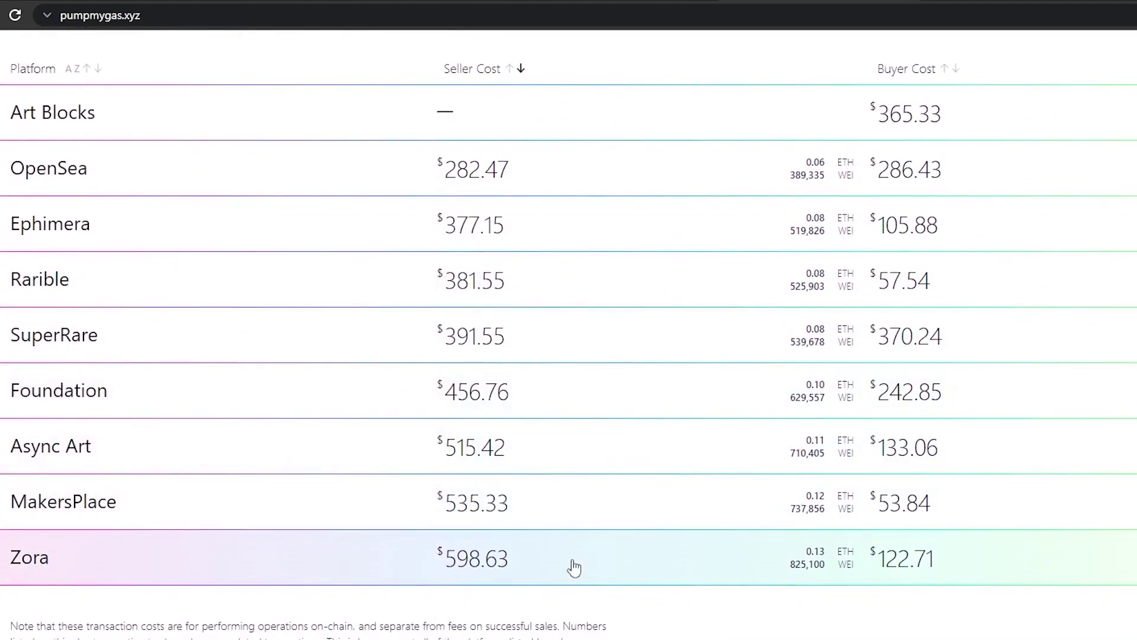
scroll(616, 565, up, 1)
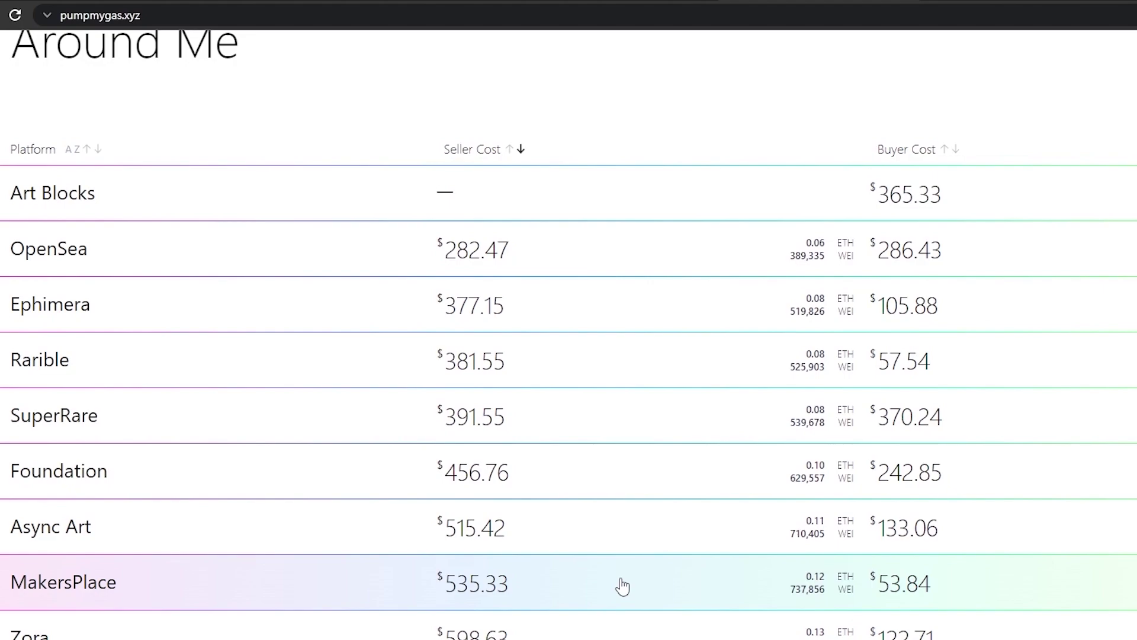
scroll(393, 381, up, 1)
scroll(840, 399, down, 3)
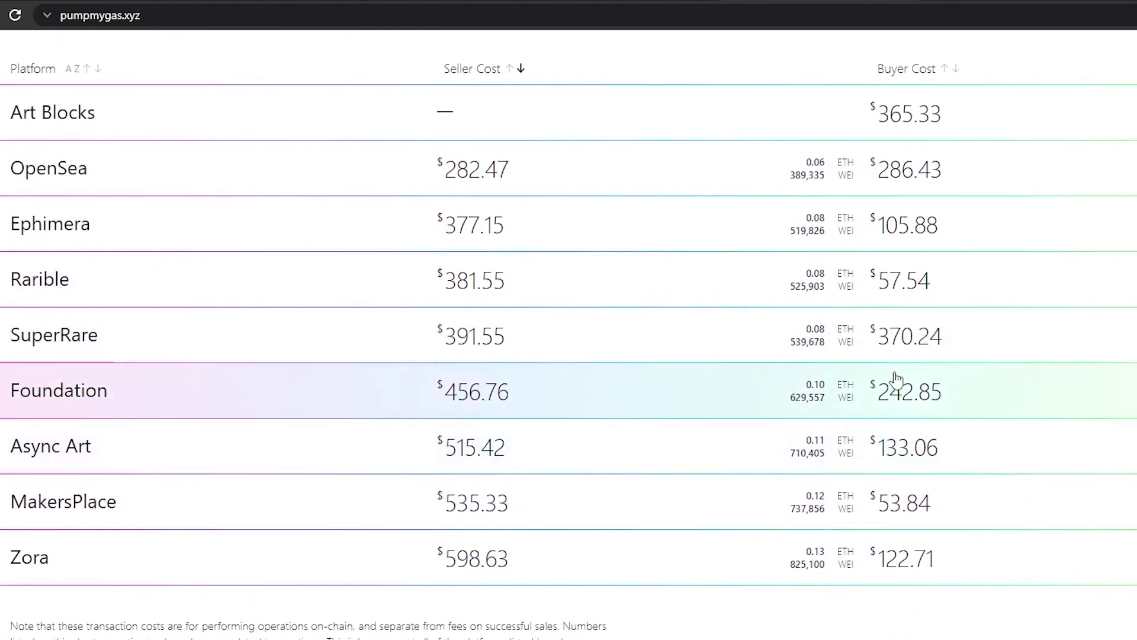
scroll(960, 370, up, 1)
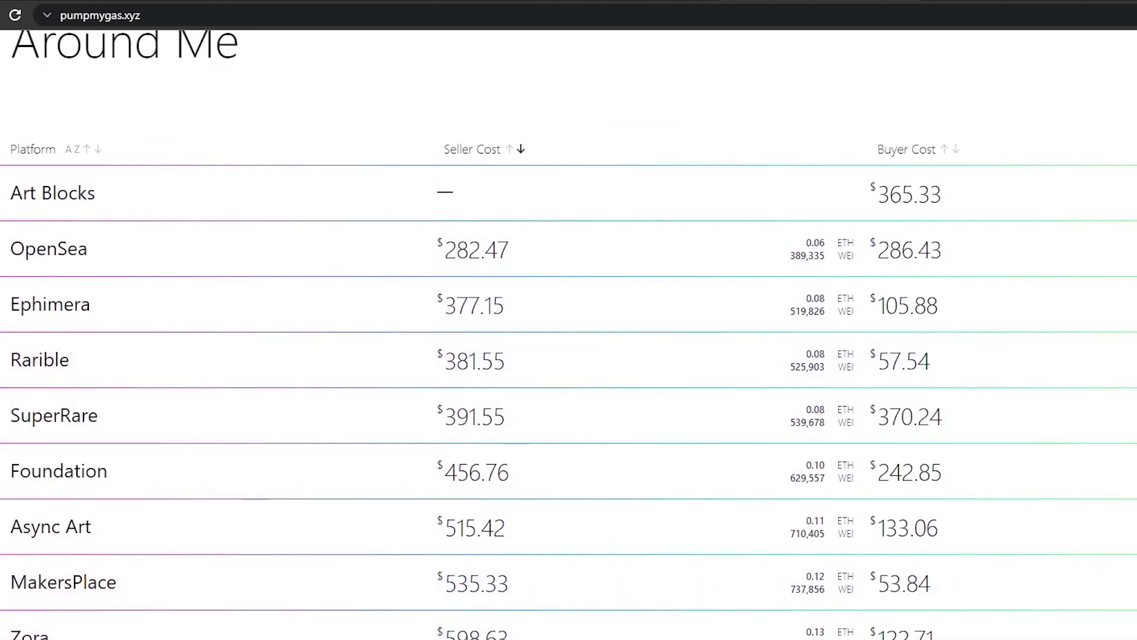
scroll(569, 334, up, 2)
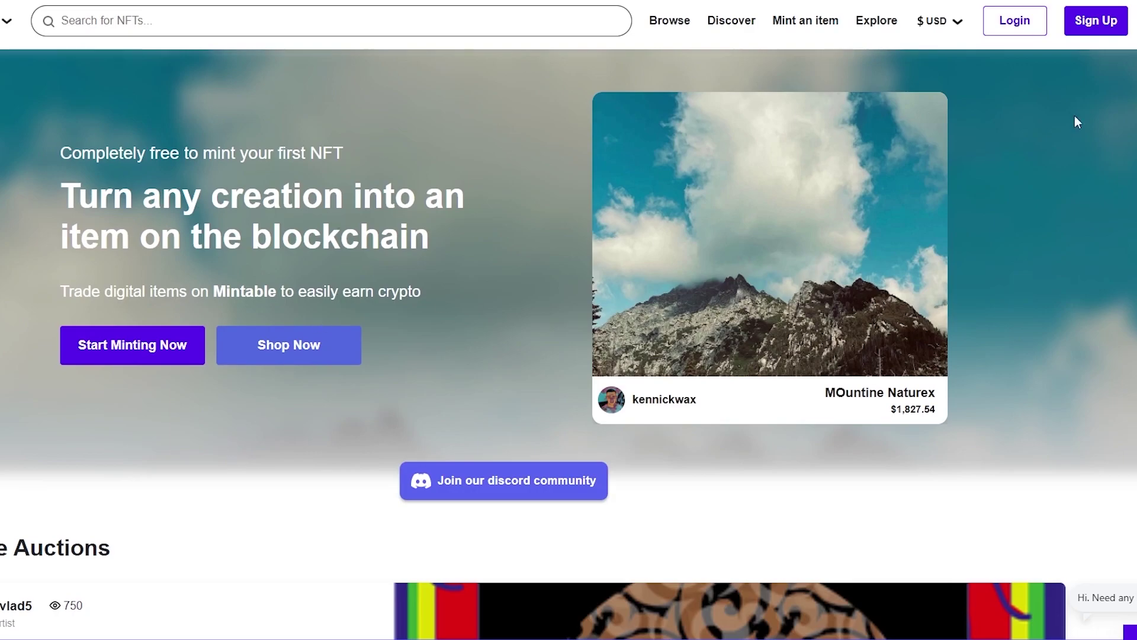
Open Sign Up, then dismiss the Create Account popup unused, leaving the wallet badge showing.
click(1102, 26)
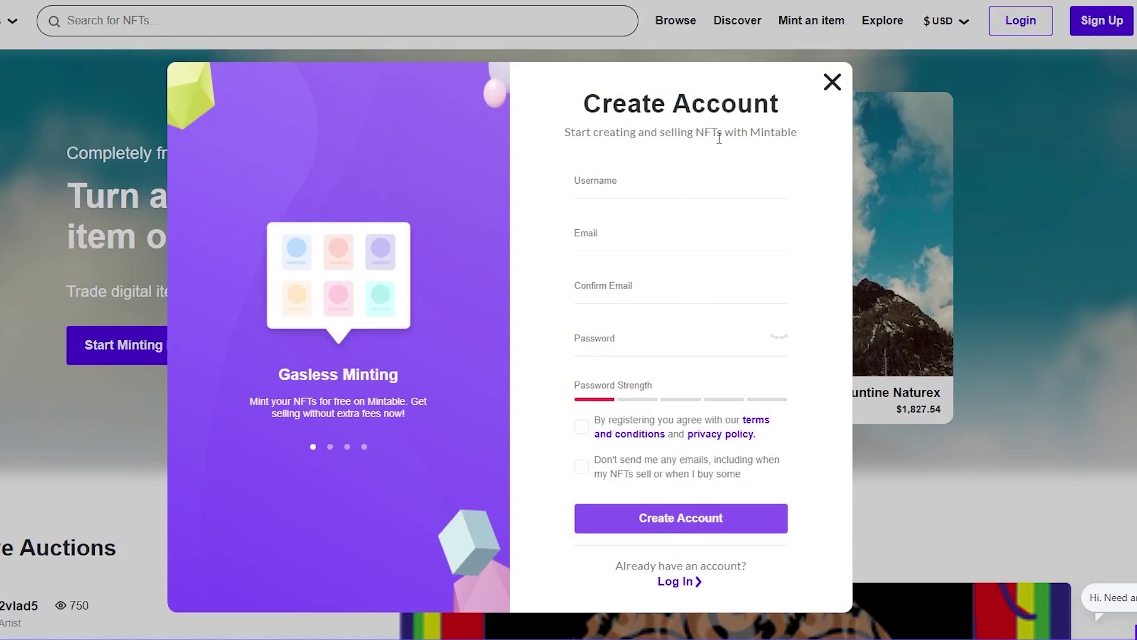
click(832, 83)
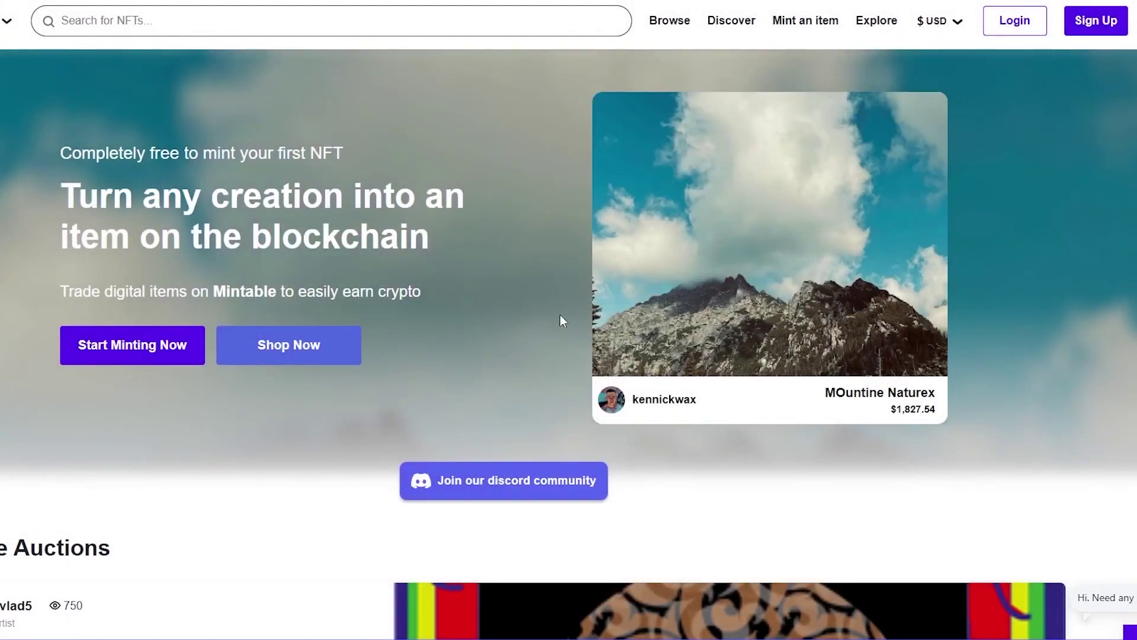
scroll(165, 364, down, 2)
scroll(166, 364, up, 2)
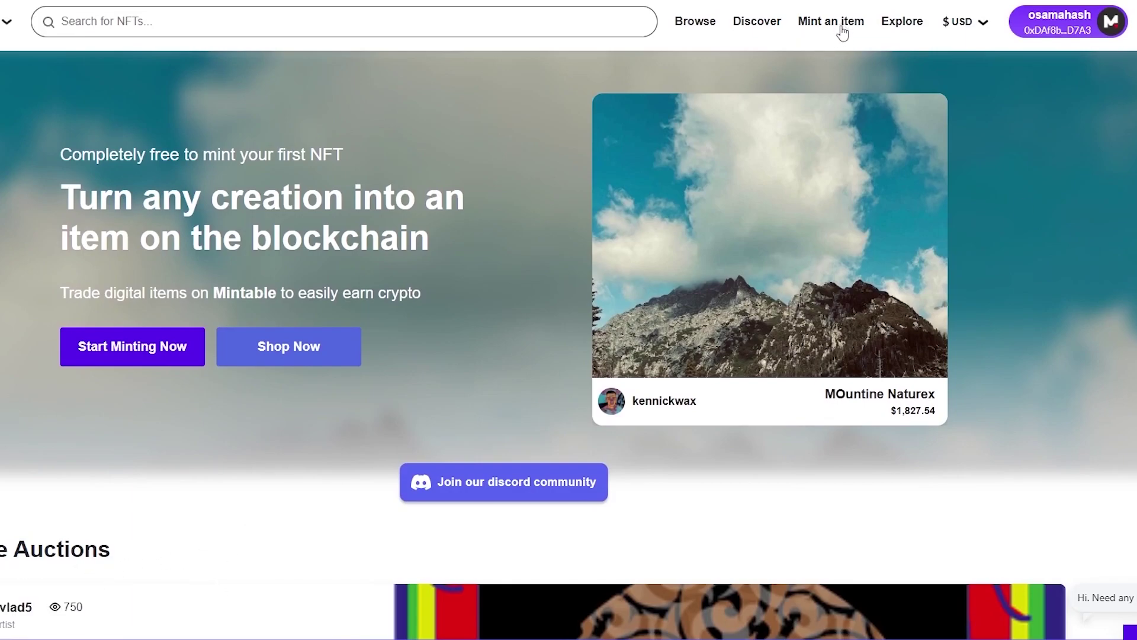
scroll(224, 341, down, 3)
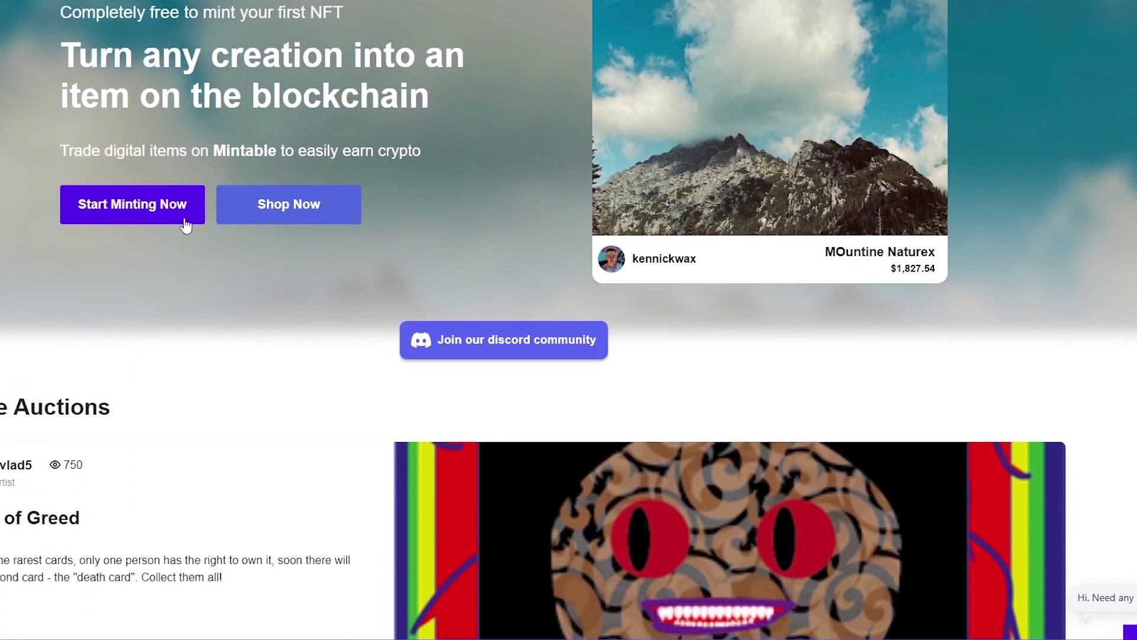
scroll(155, 273, up, 3)
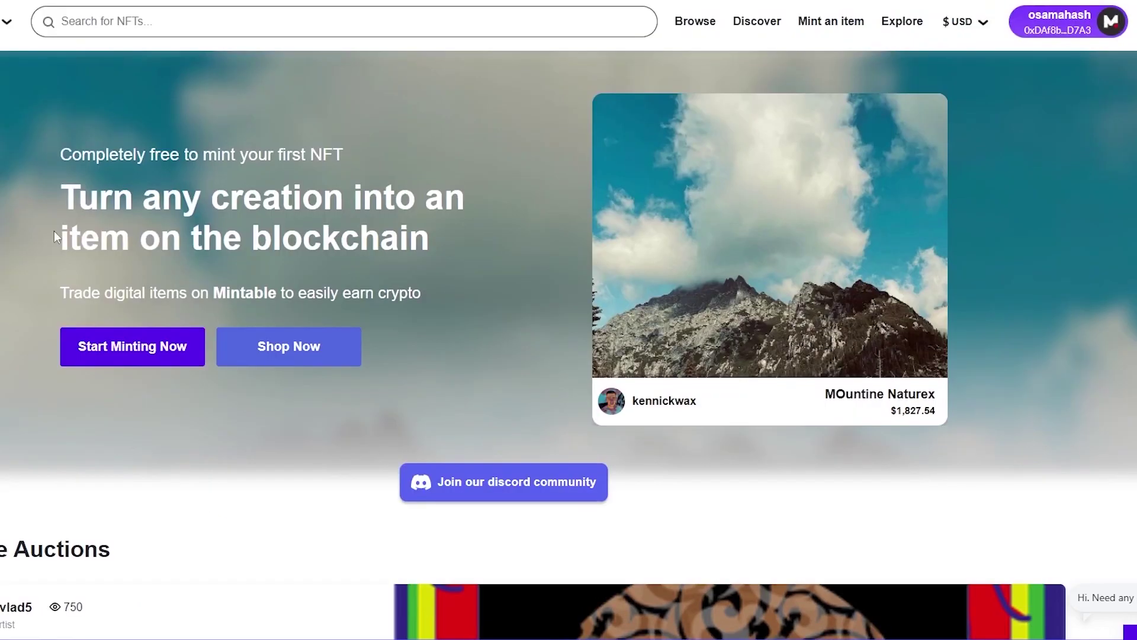
click(1055, 24)
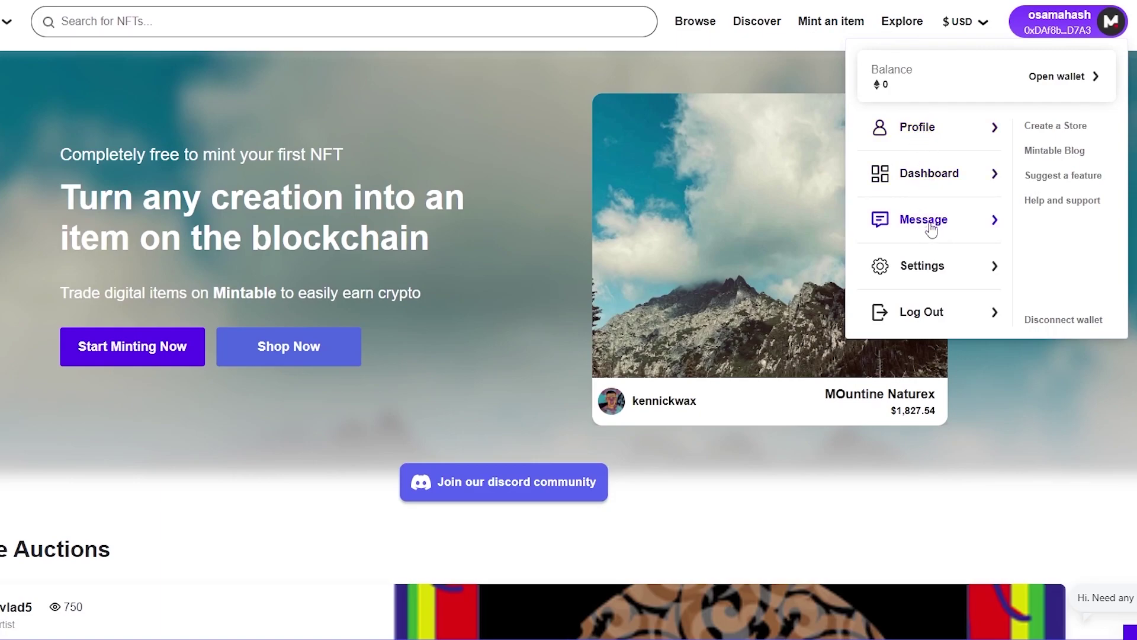
right_click(1051, 129)
click(1059, 124)
click(1061, 131)
scroll(356, 183, down, 2)
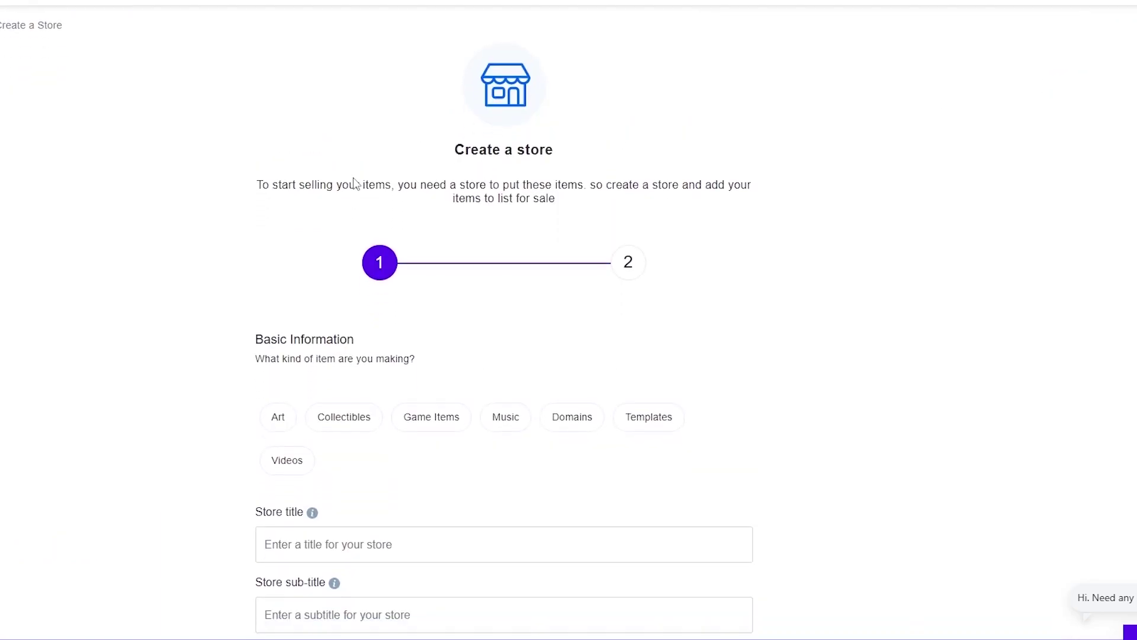
scroll(362, 231, up, 2)
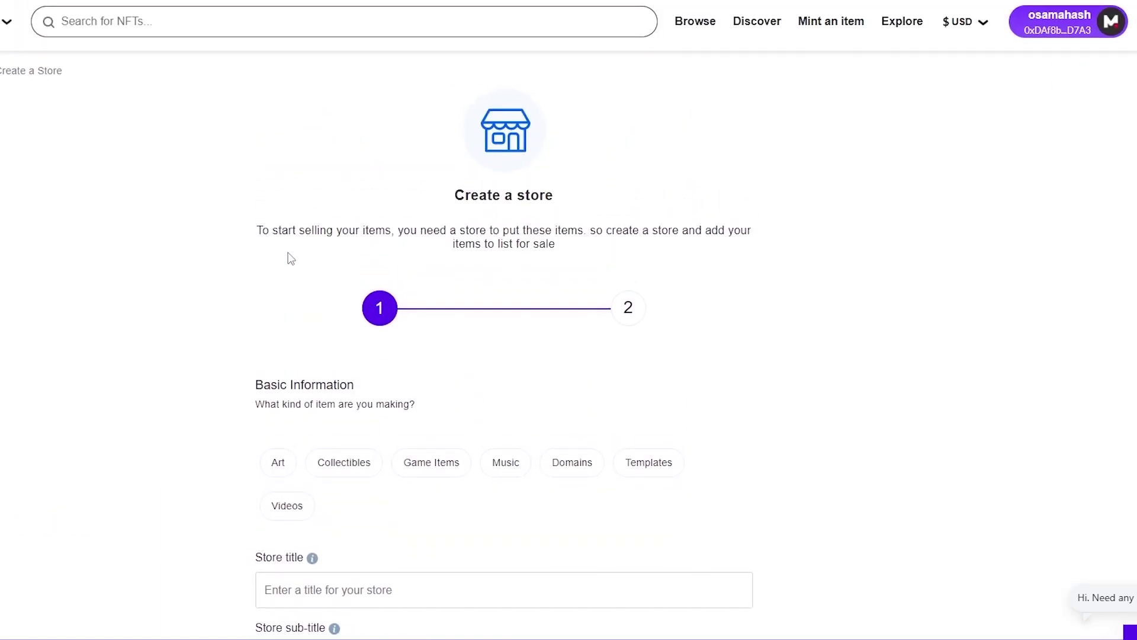
scroll(481, 301, down, 1)
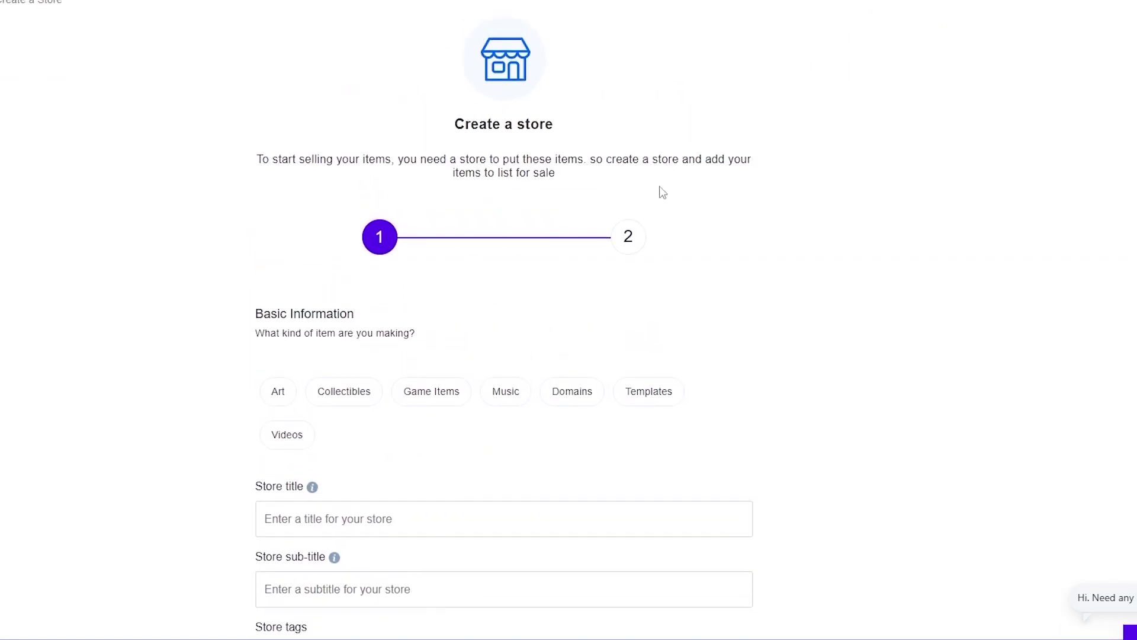
scroll(474, 225, down, 2)
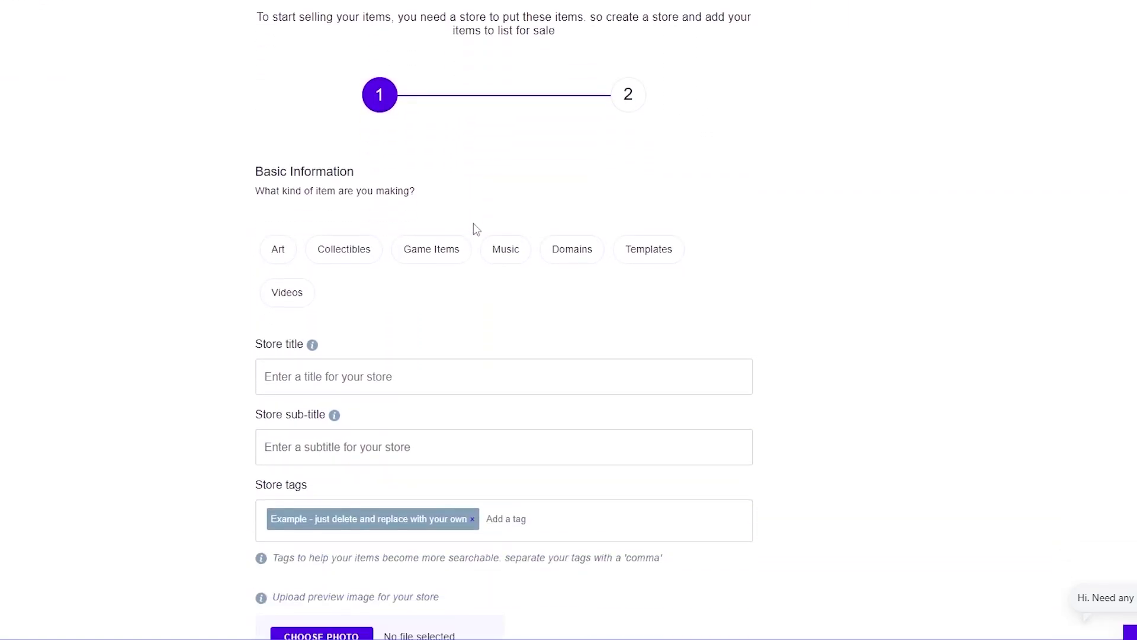
scroll(214, 171, down, 1)
scroll(214, 165, down, 8)
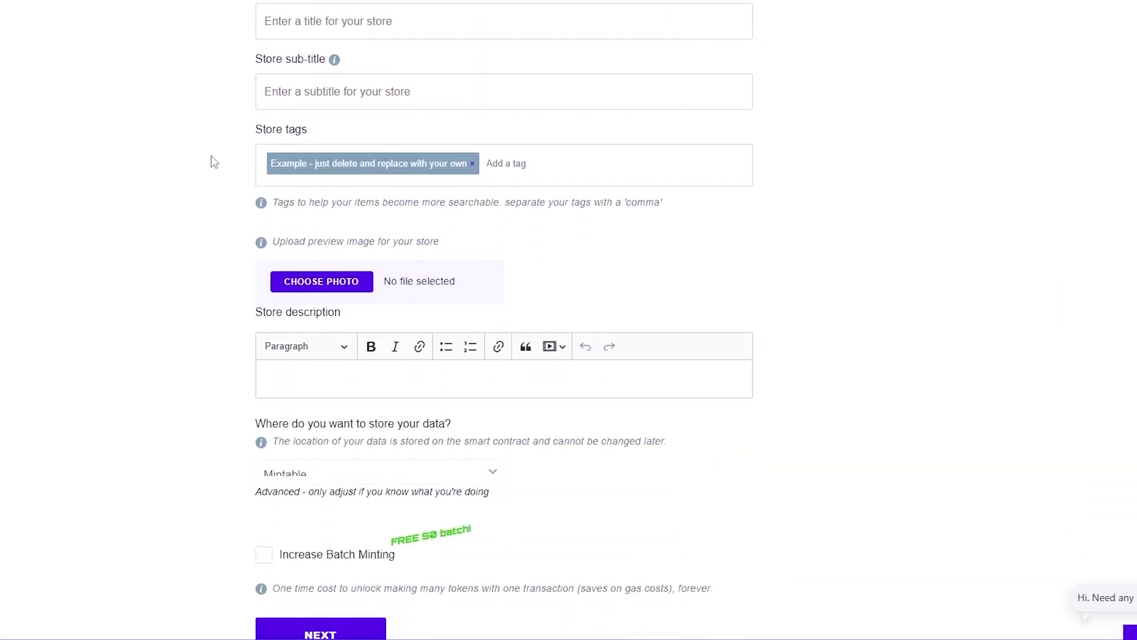
scroll(211, 155, up, 5)
scroll(211, 157, up, 4)
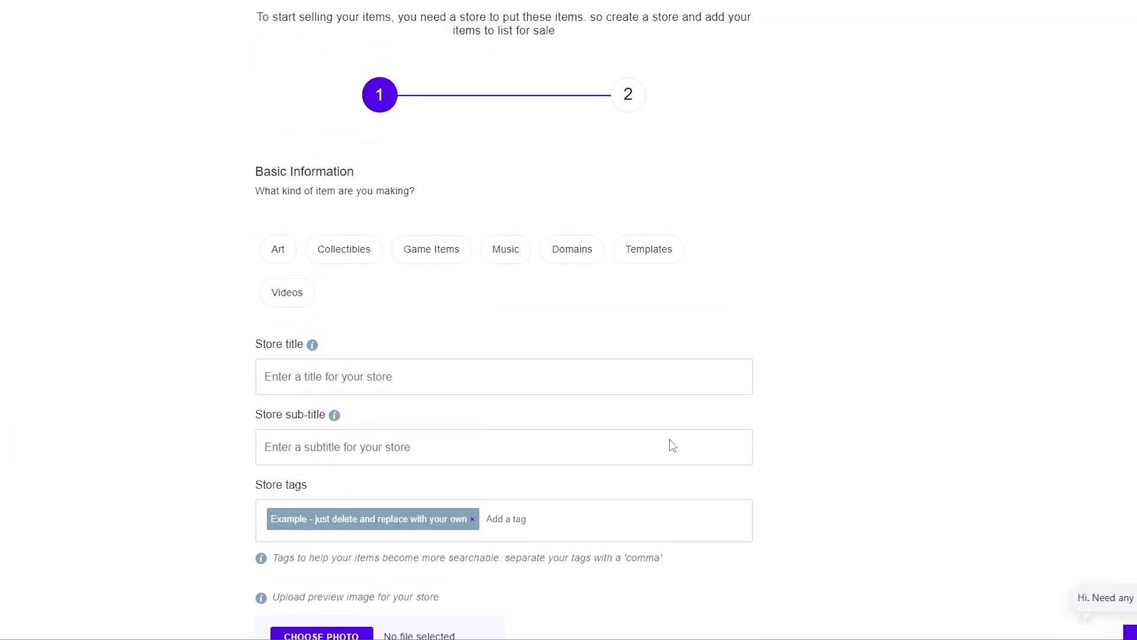
scroll(247, 424, down, 3)
scroll(178, 442, up, 6)
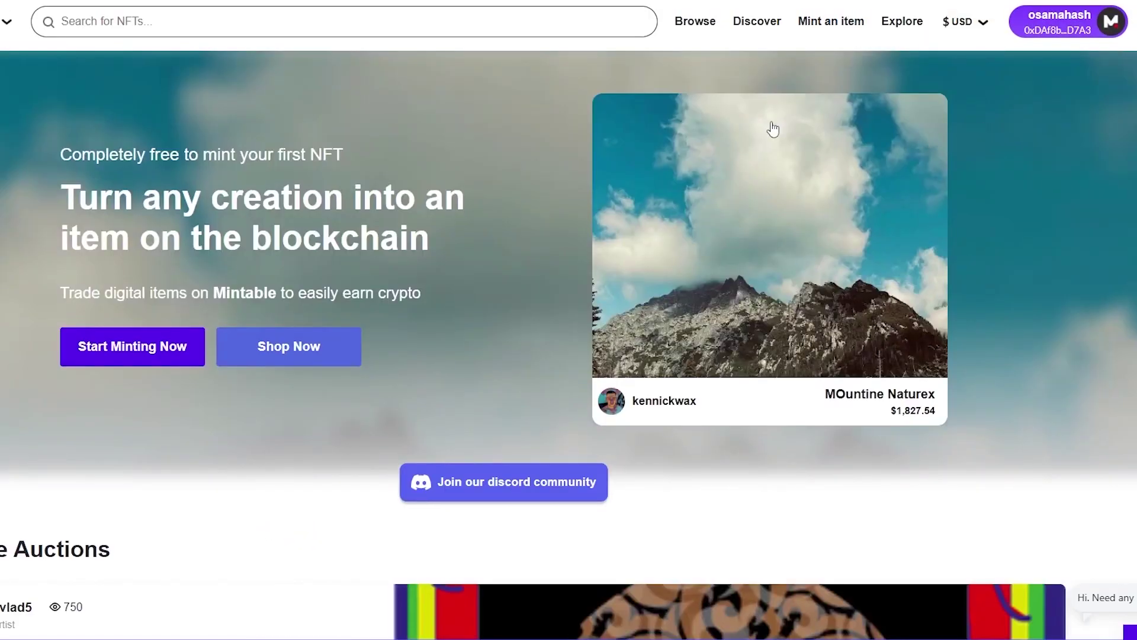
mouse_move(908, 70)
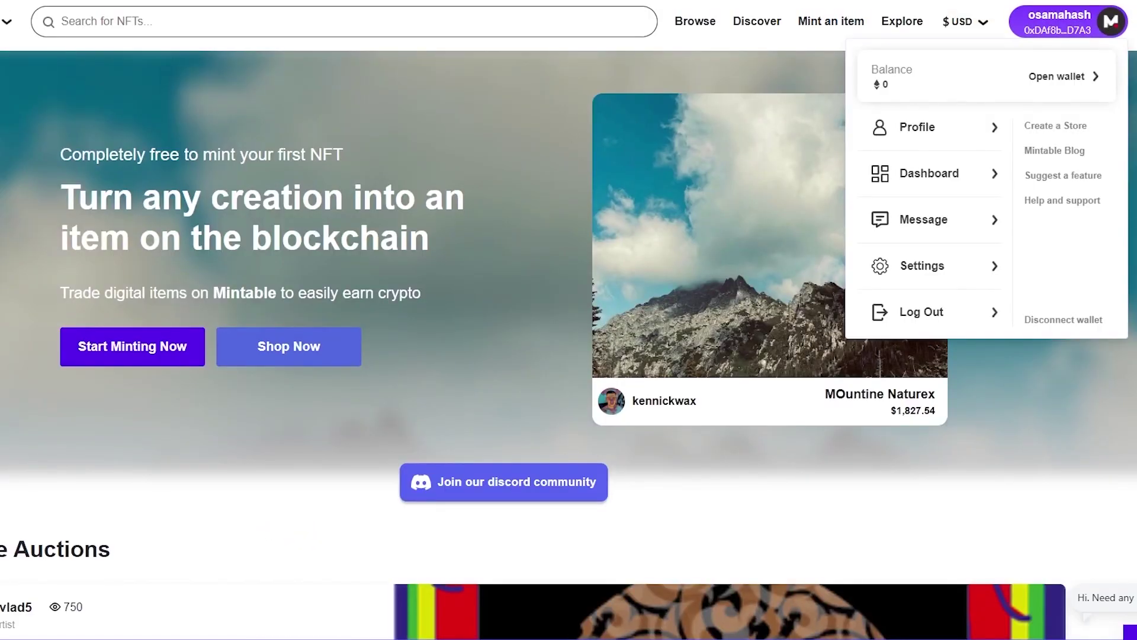
Start minting from the home page's Start Minting Now button.
click(122, 347)
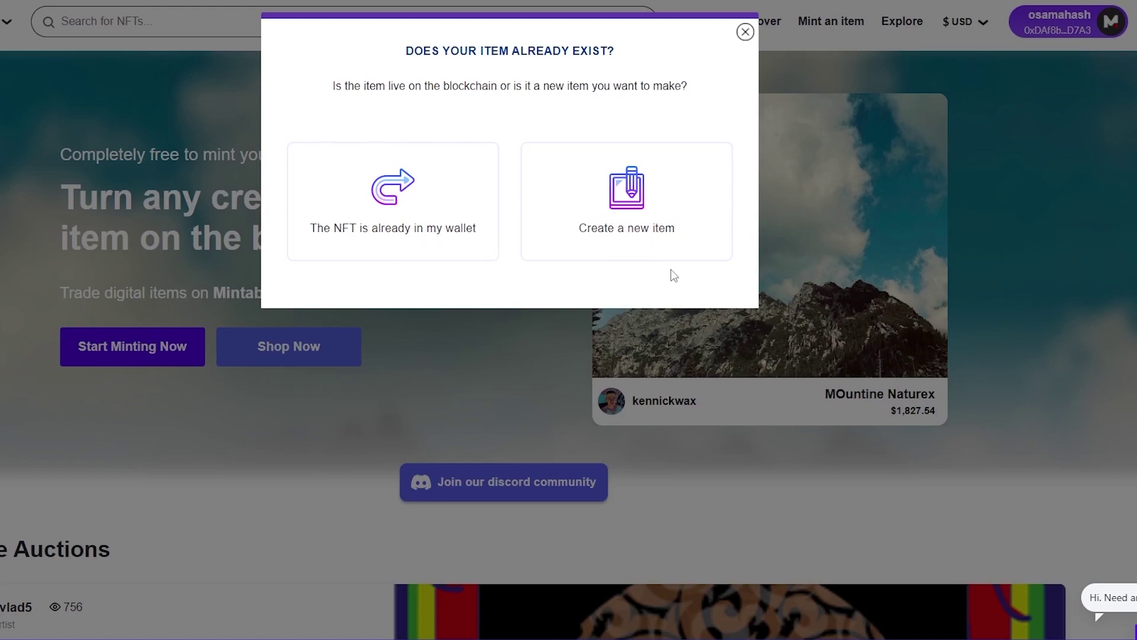
Choose Create a new item, toggle Advanced mode on, then return to Easy mode.
click(667, 240)
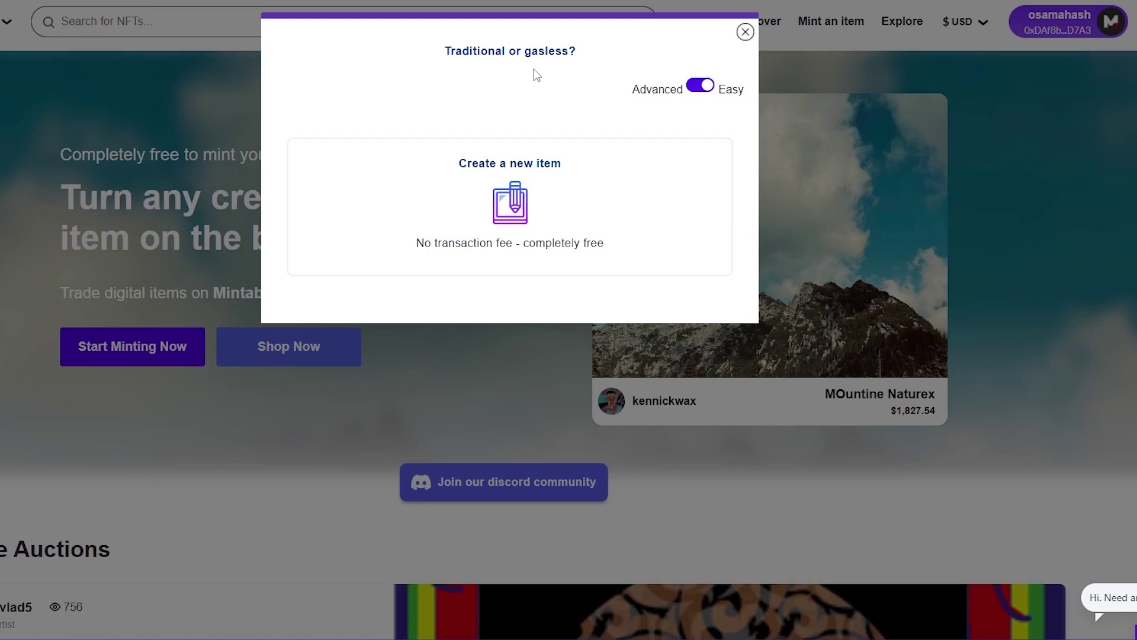
click(699, 89)
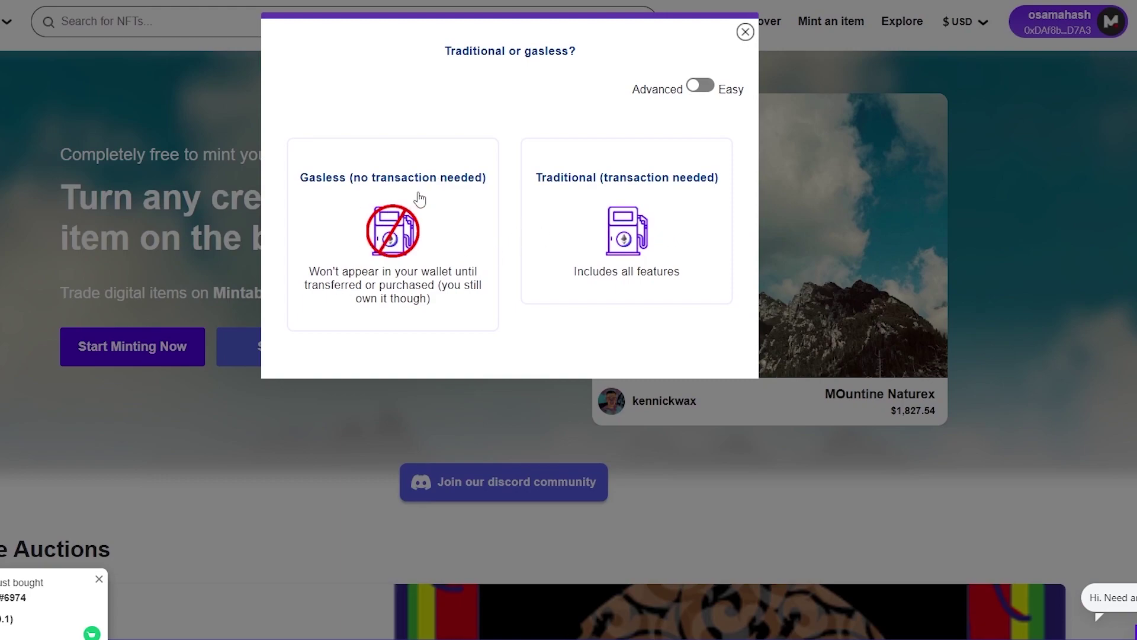
click(704, 86)
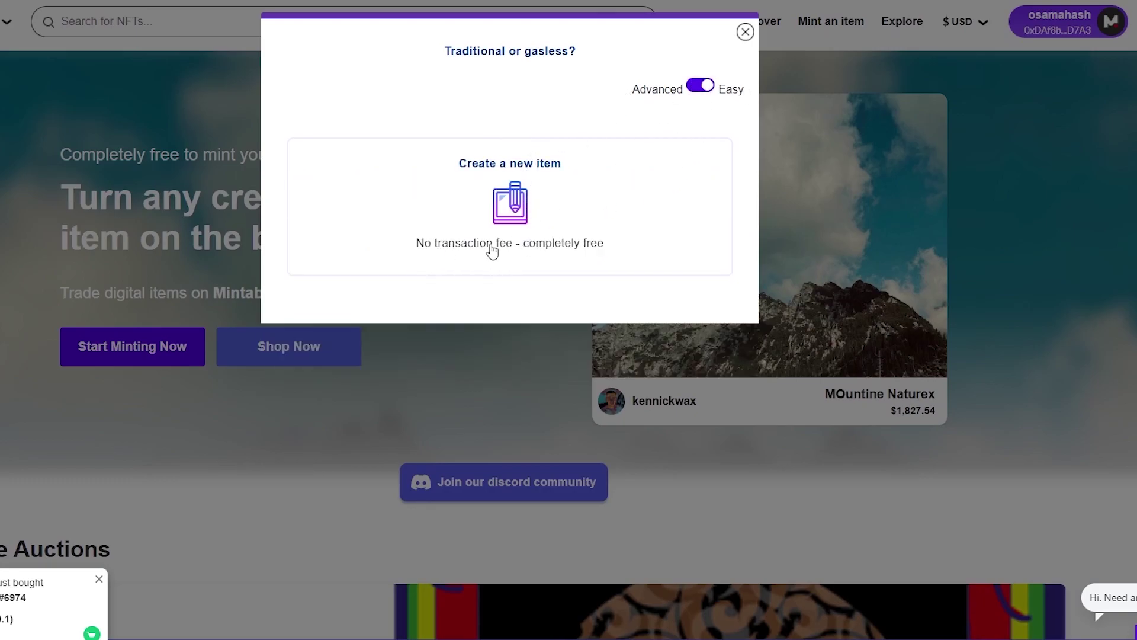
click(512, 207)
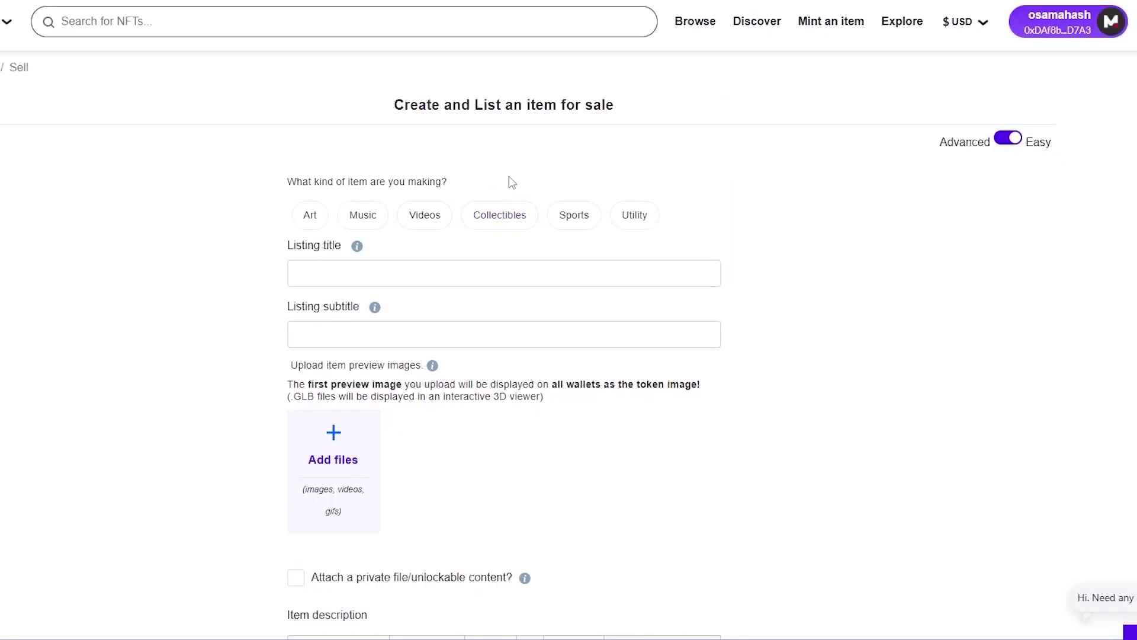
scroll(203, 154, down, 1)
scroll(200, 181, up, 1)
scroll(424, 223, down, 1)
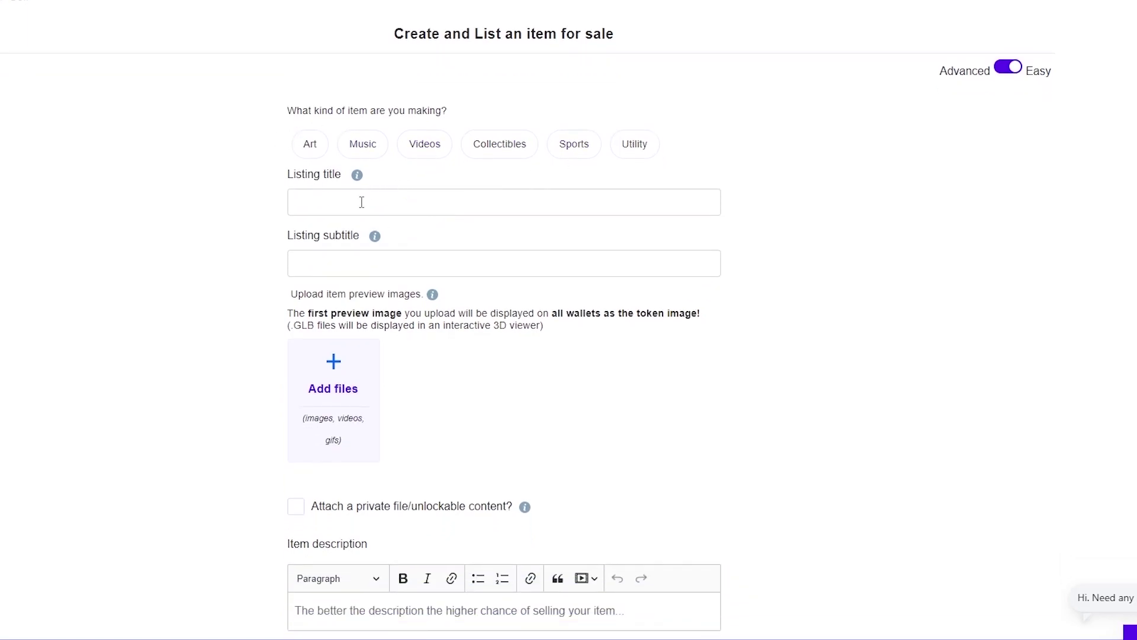
scroll(336, 264, down, 2)
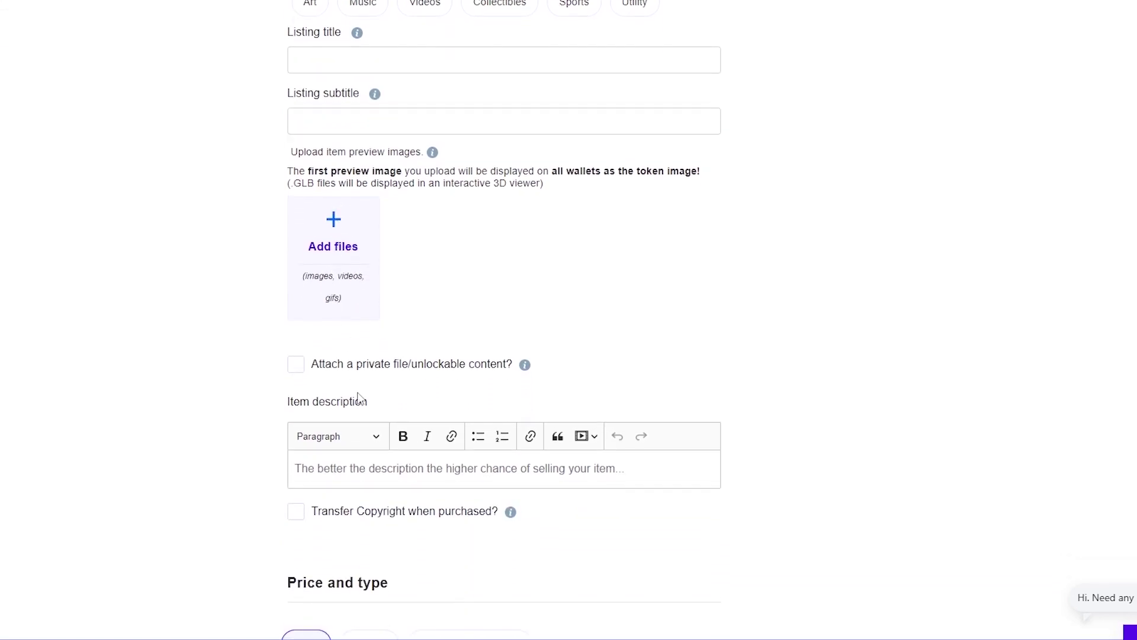
scroll(335, 391, down, 1)
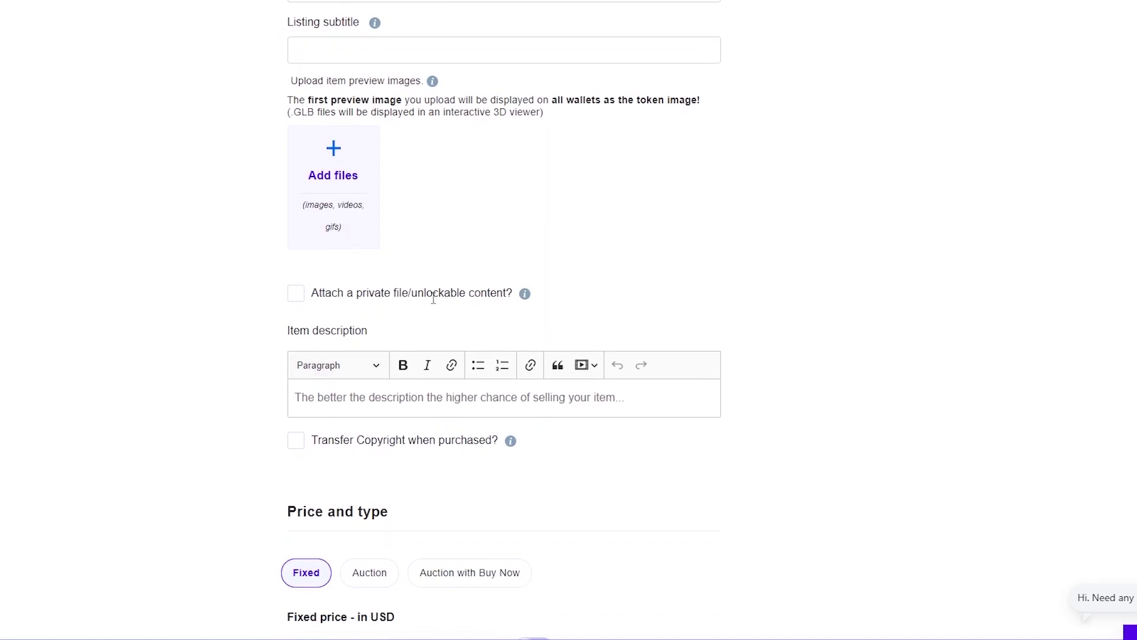
scroll(360, 297, down, 1)
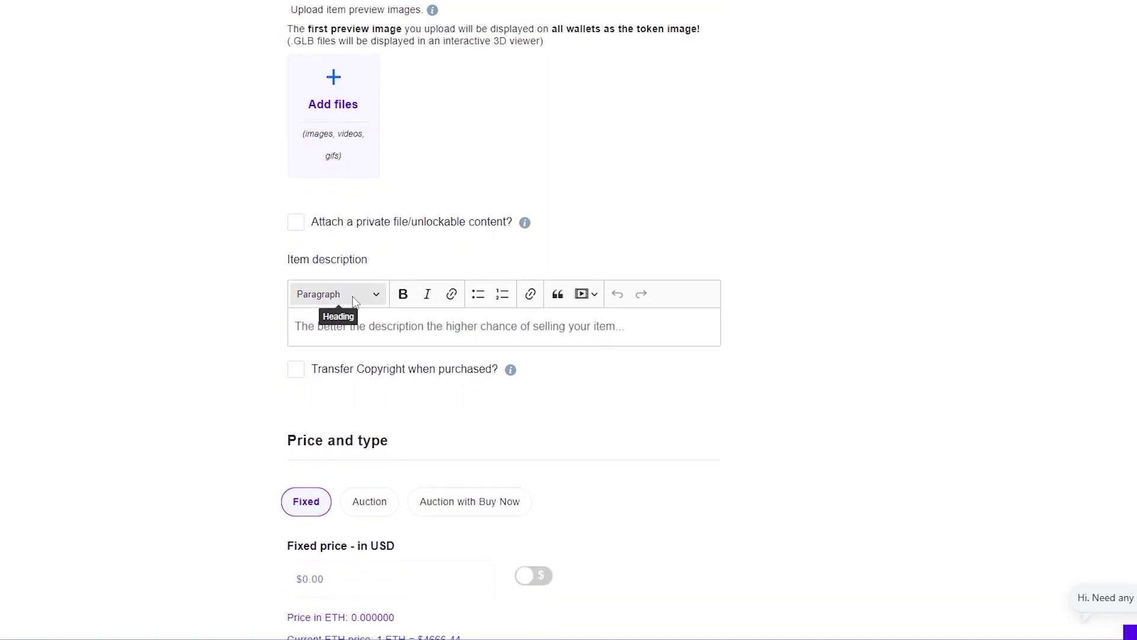
scroll(374, 298, down, 1)
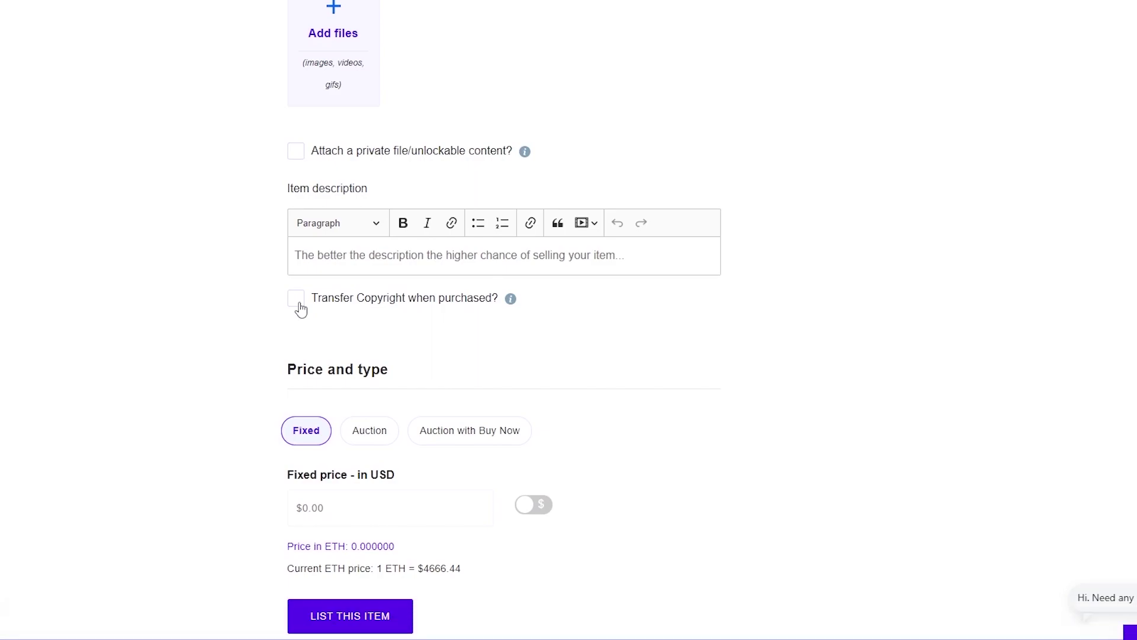
scroll(257, 328, down, 2)
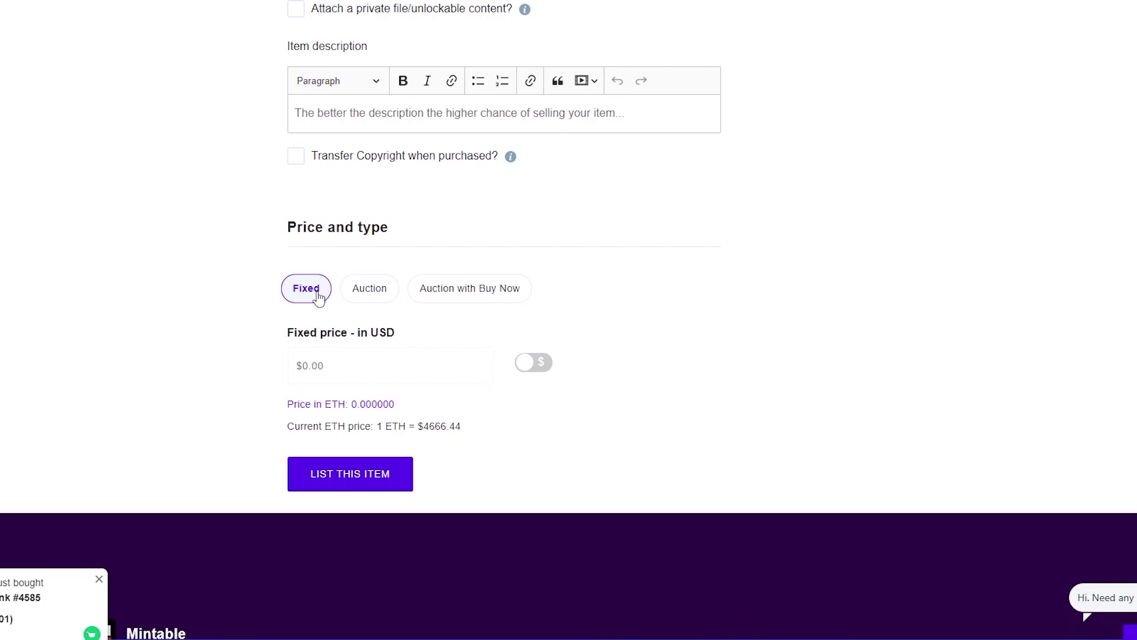
scroll(221, 246, up, 10)
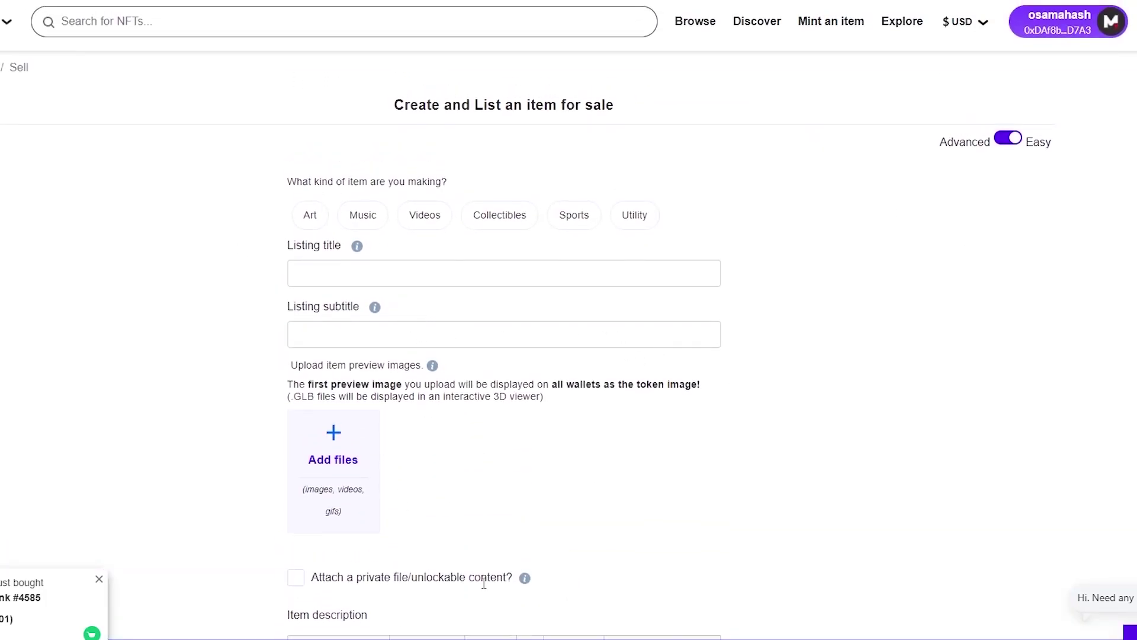
Scroll through the still-empty Create and List an item for sale form.
scroll(593, 249, down, 1)
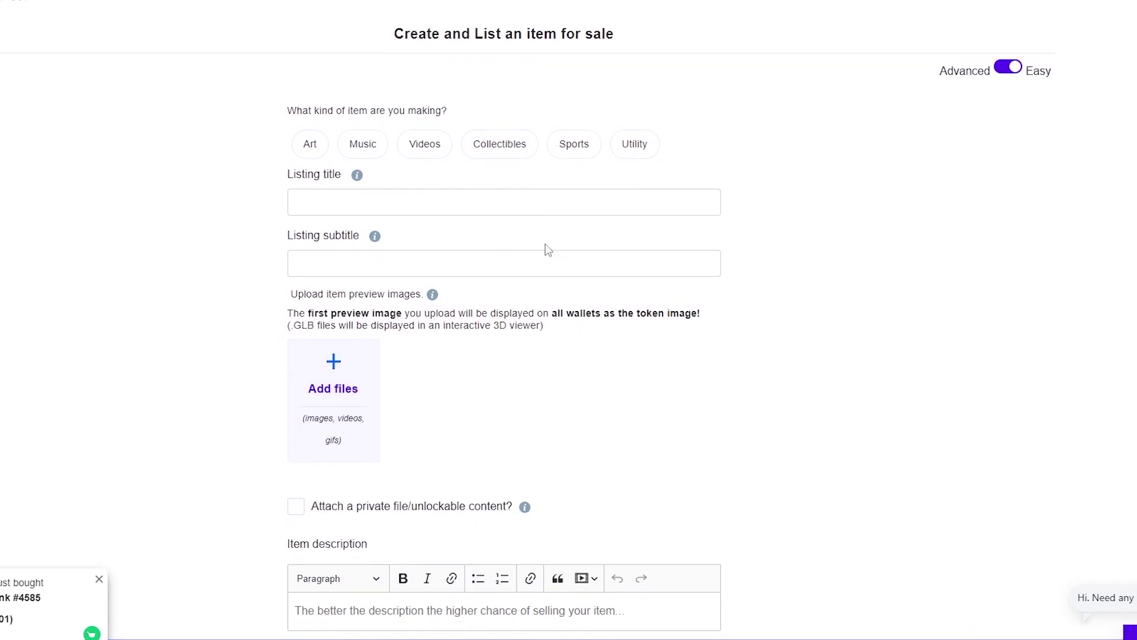
scroll(617, 325, down, 1)
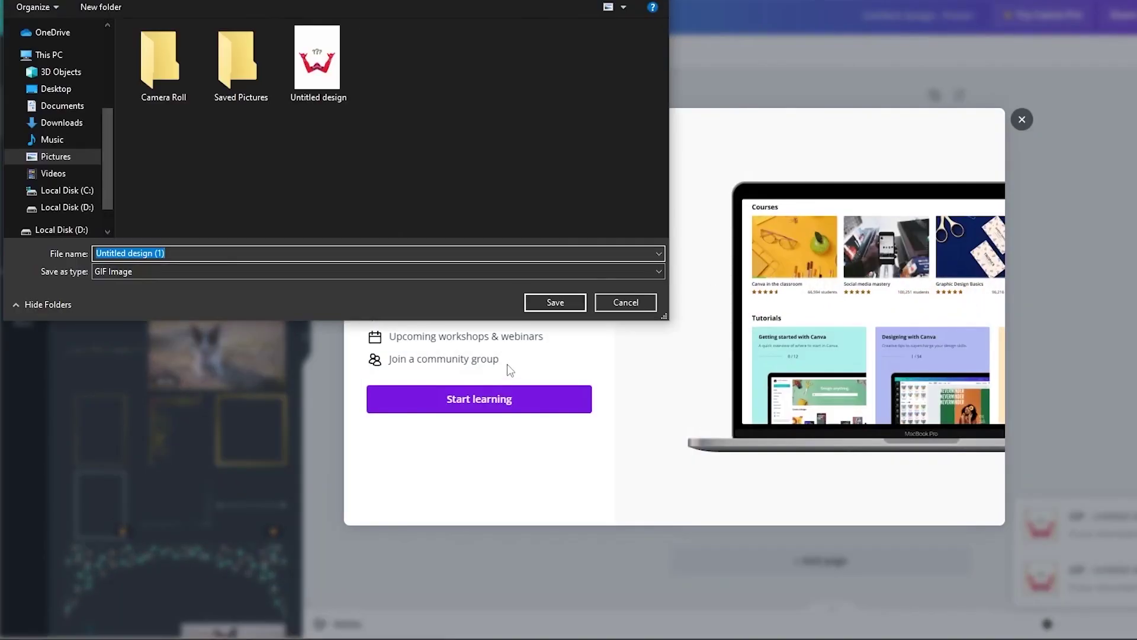
Save the Canva design as GIF 'Untitled design (1)' and close the download confirmation.
click(555, 302)
click(1021, 120)
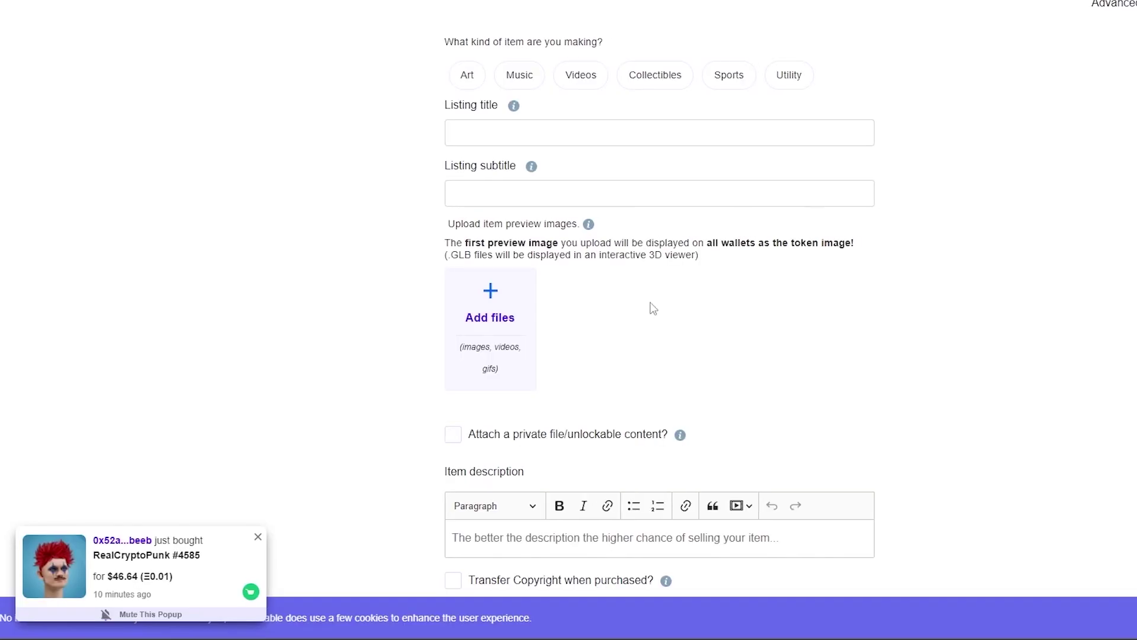
scroll(652, 308, down, 3)
scroll(444, 508, up, 4)
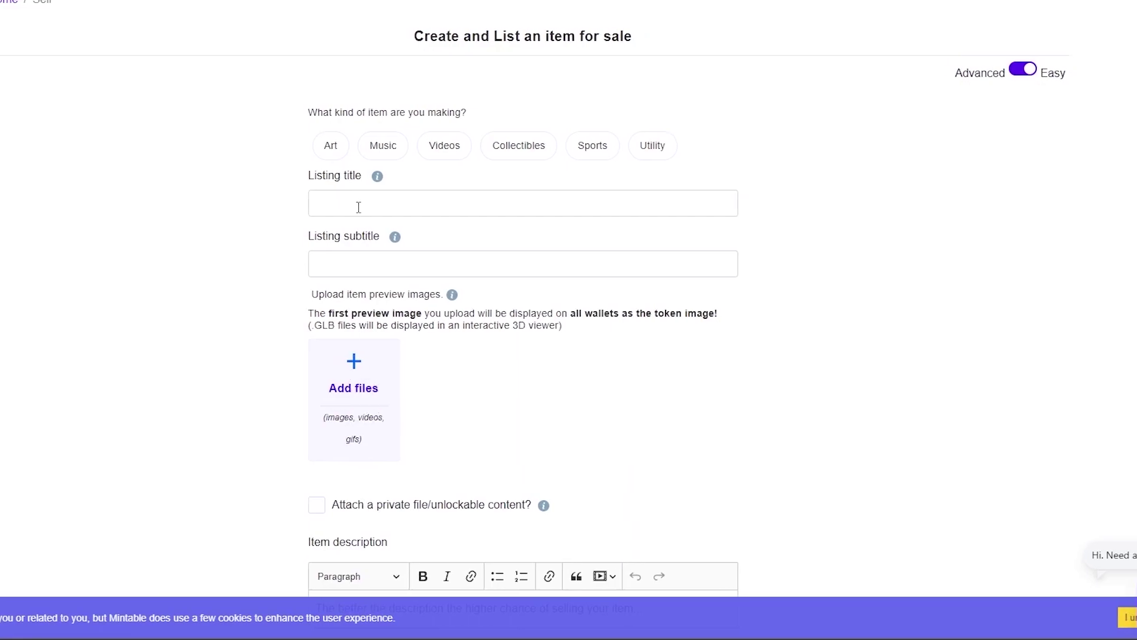
Try adding Untitled design (1) as the listing's preview image.
click(354, 388)
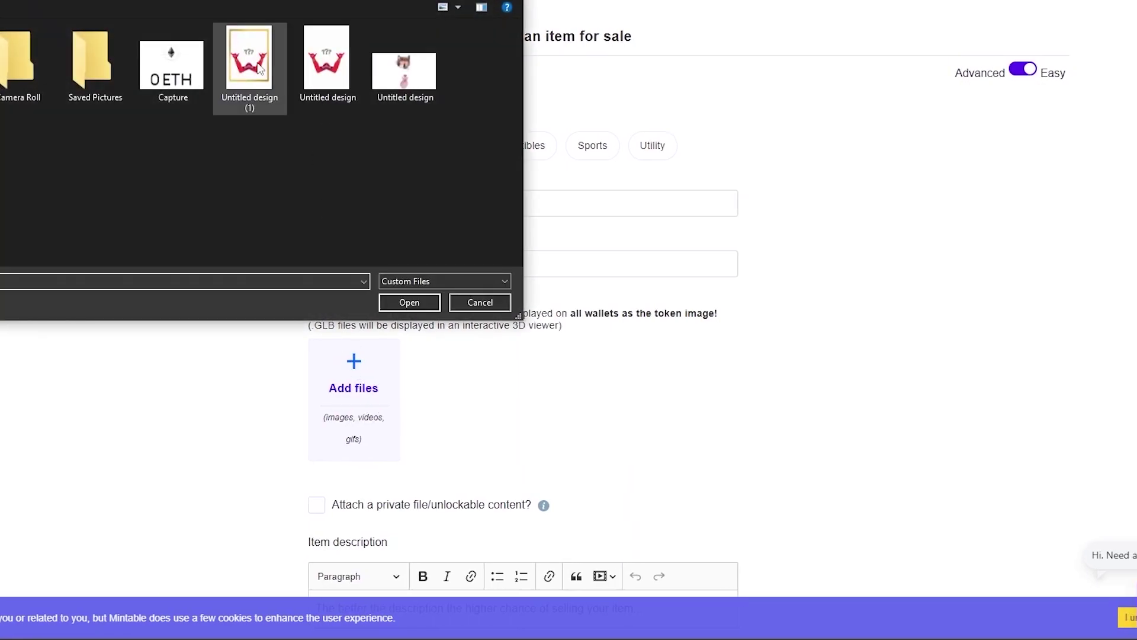
click(250, 65)
click(408, 303)
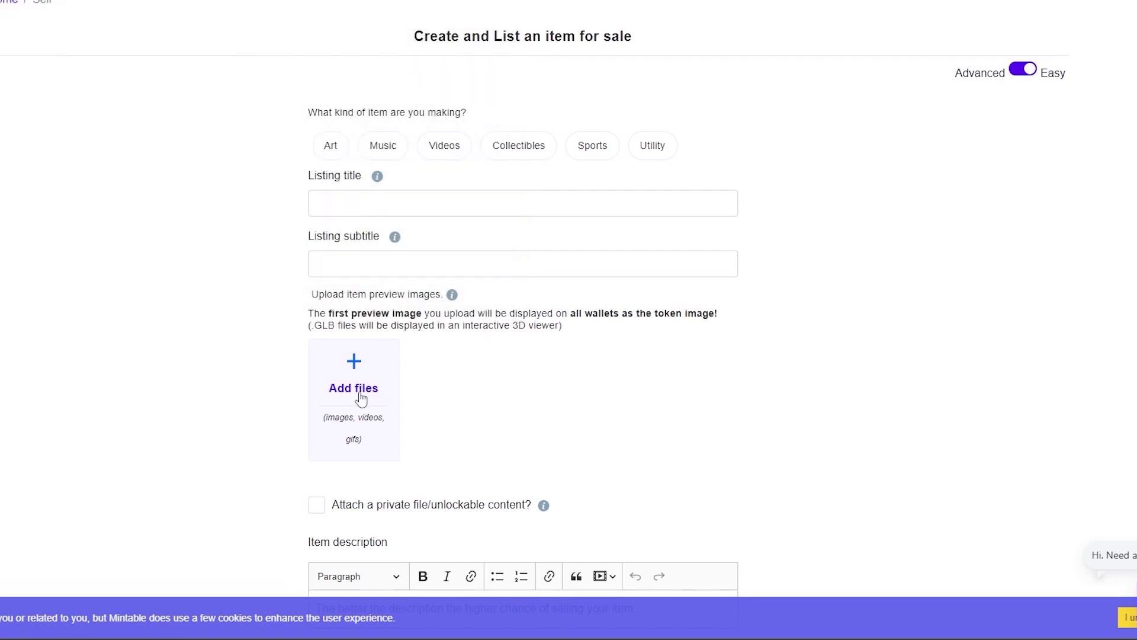
Set the listing title to 'What?' and the subtitle to 'What is this?'.
click(336, 213)
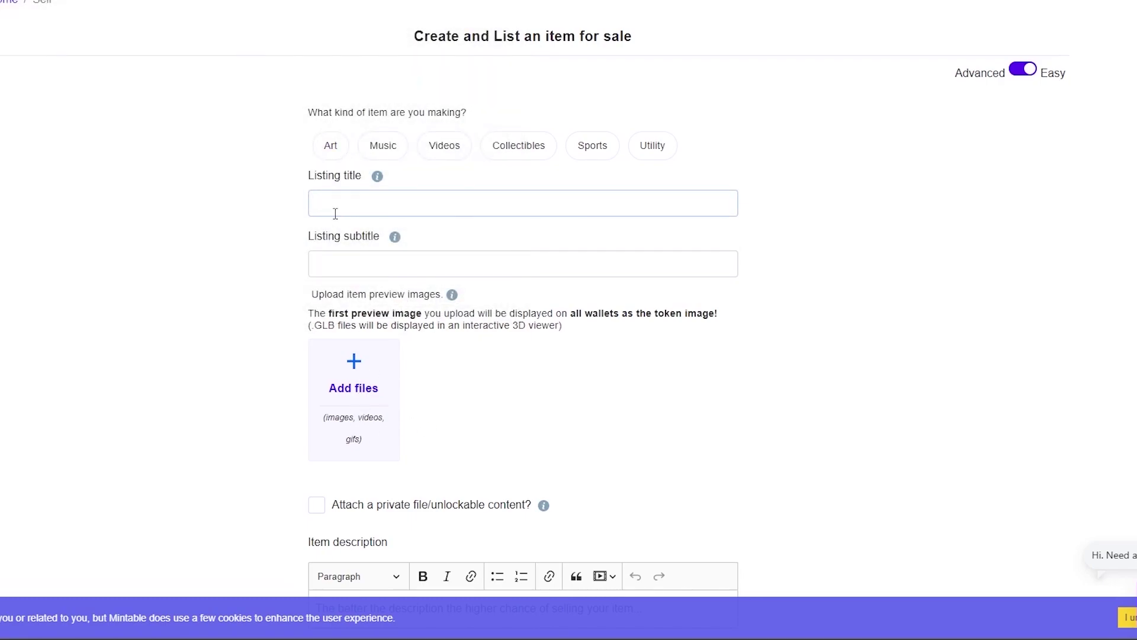
text(What?)
click(447, 271)
text(What is)
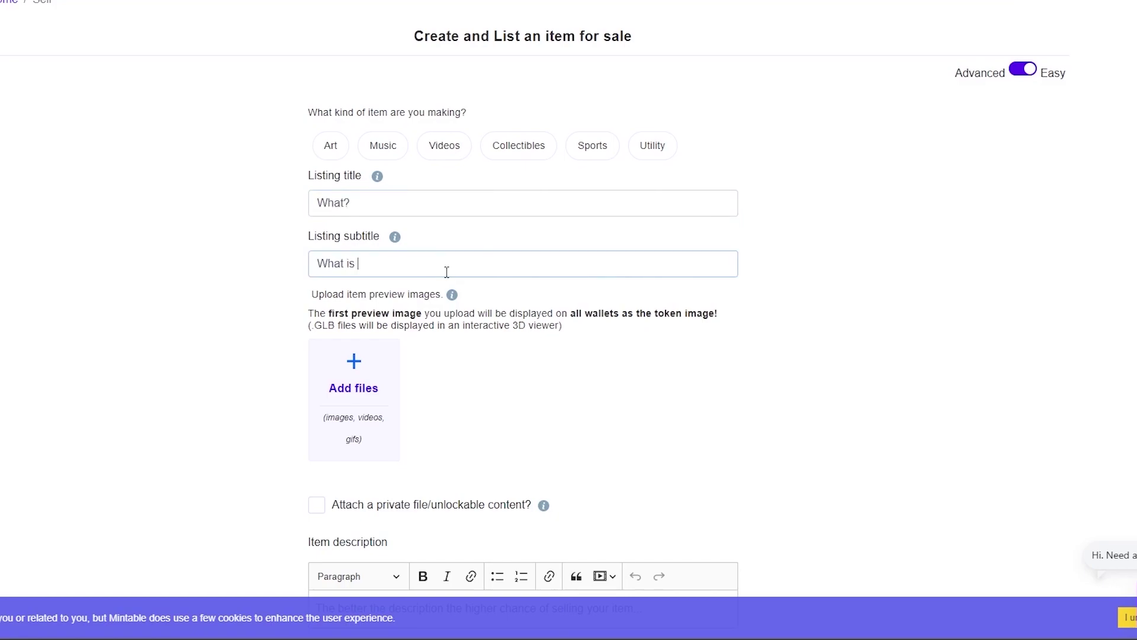
text( this?)
Try again to add Untitled design (1) as the preview image.
scroll(447, 272, down, 3)
click(363, 237)
click(278, 59)
click(418, 304)
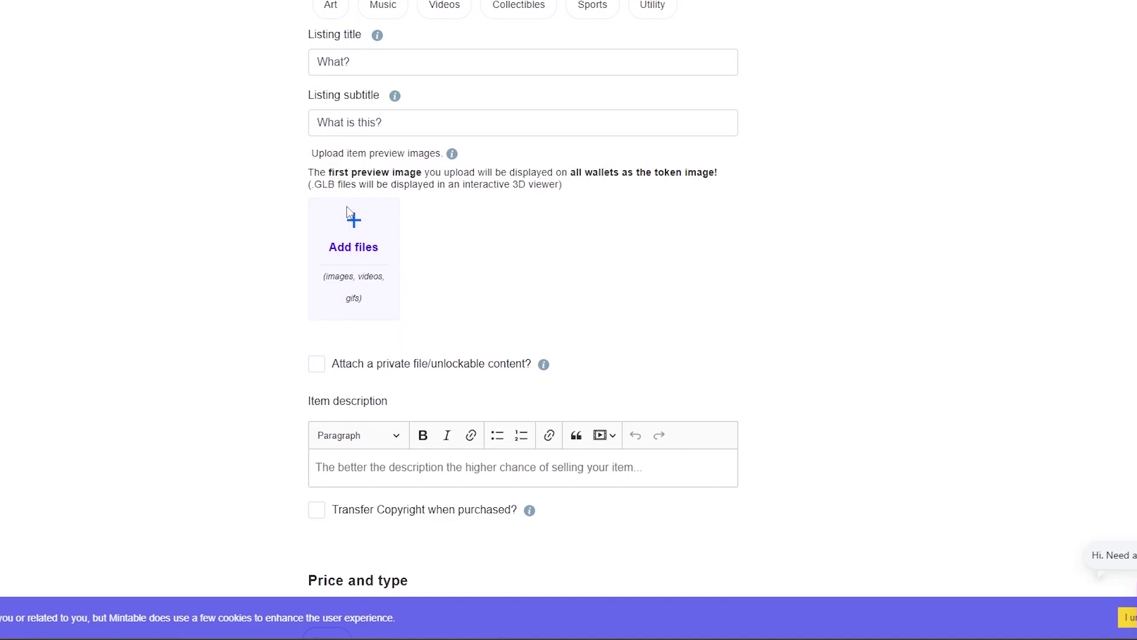
Allow copyright transfer and enter the description 'I don't know what it is'.
scroll(309, 266, down, 3)
scroll(322, 451, up, 3)
click(321, 516)
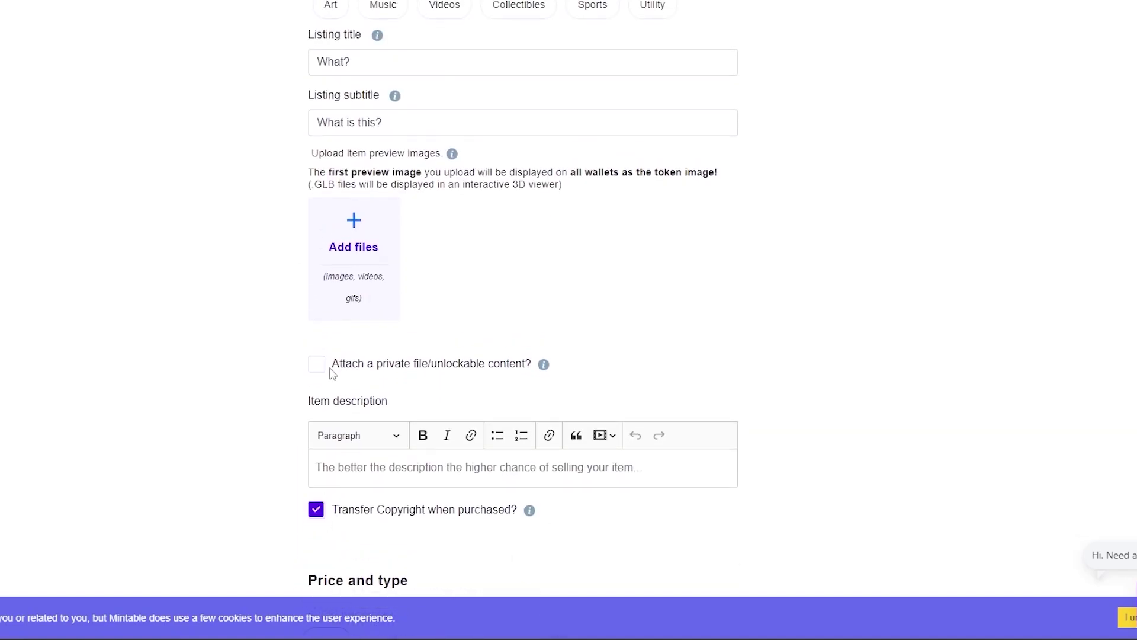
click(367, 478)
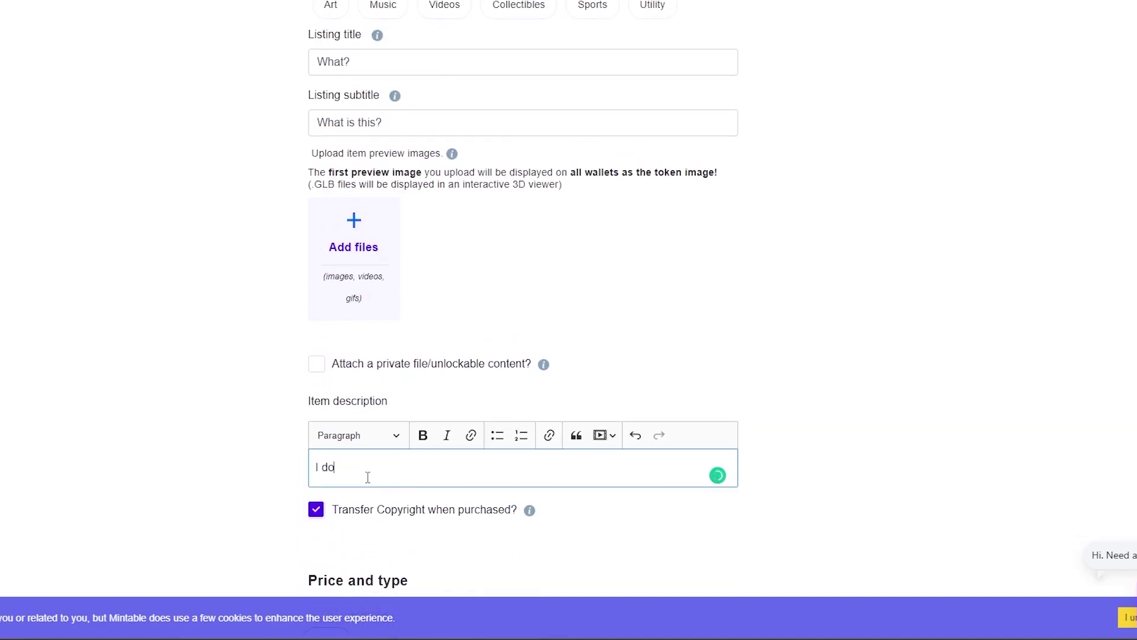
text(I don't know what it is)
Choose Untitled design (1) as the preview image and dismiss the cookie notice.
scroll(721, 381, down, 7)
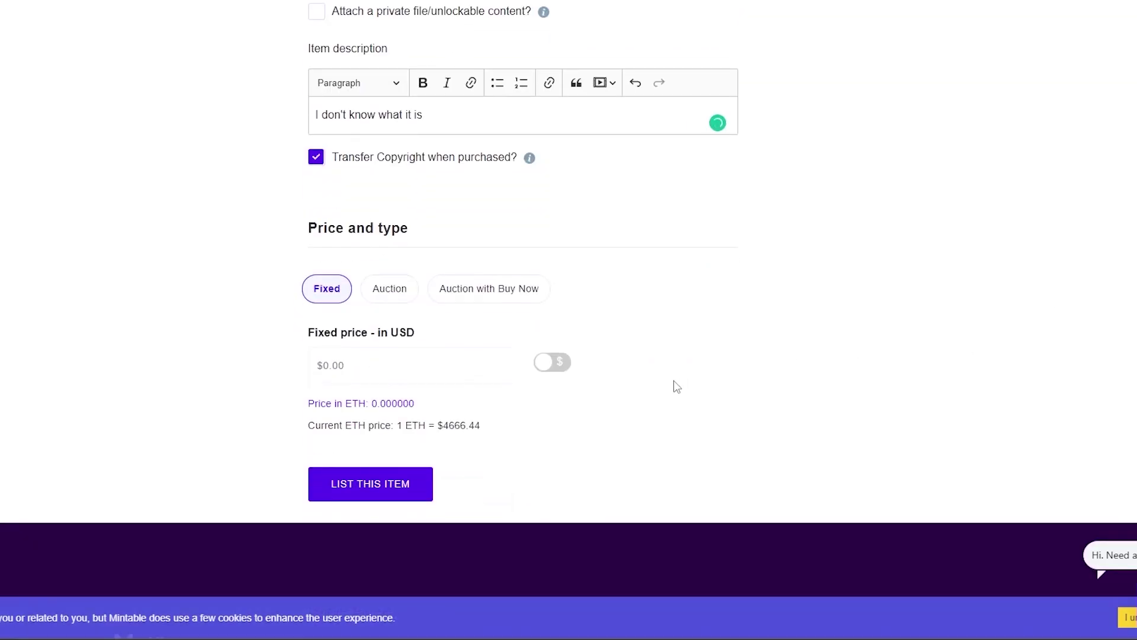
scroll(426, 452, up, 10)
click(349, 459)
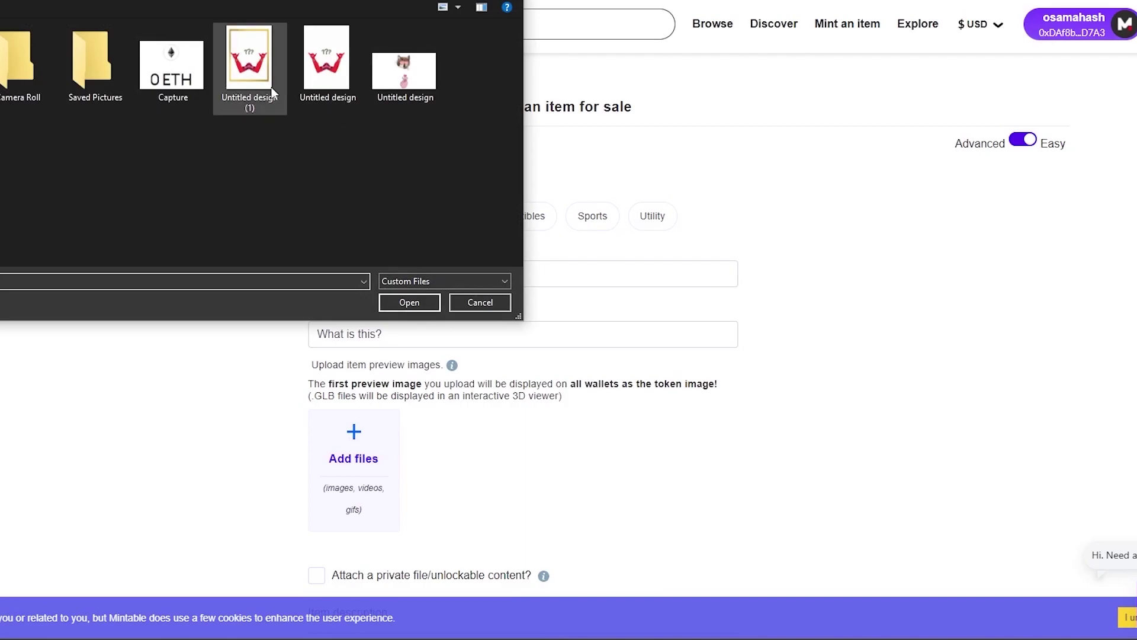
double_click(271, 87)
scroll(951, 636, down, 4)
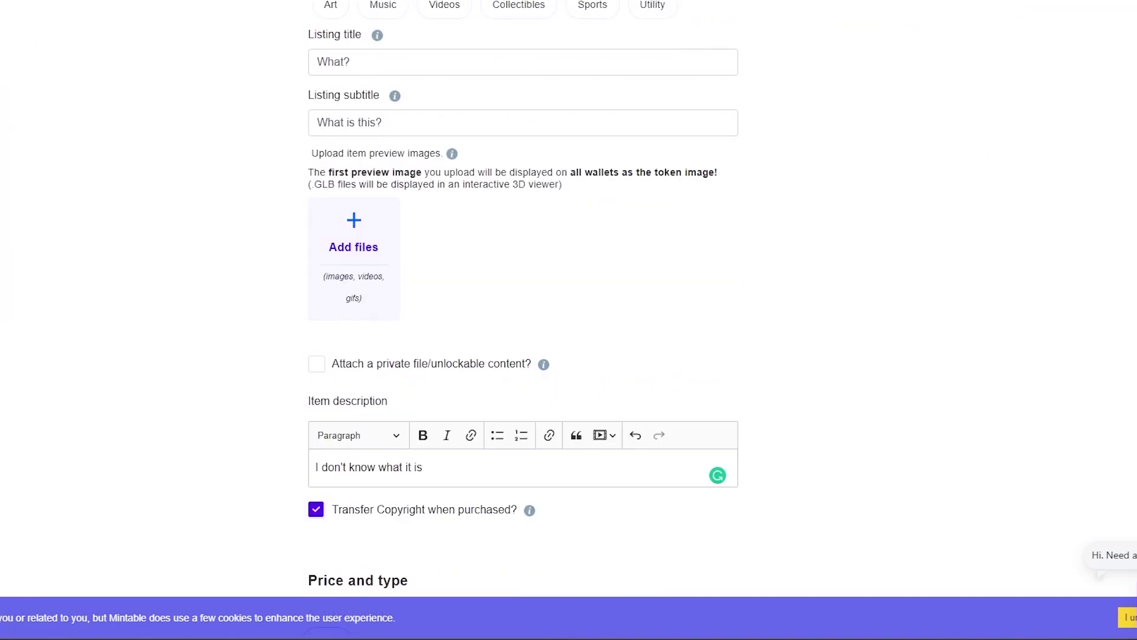
scroll(841, 373, down, 10)
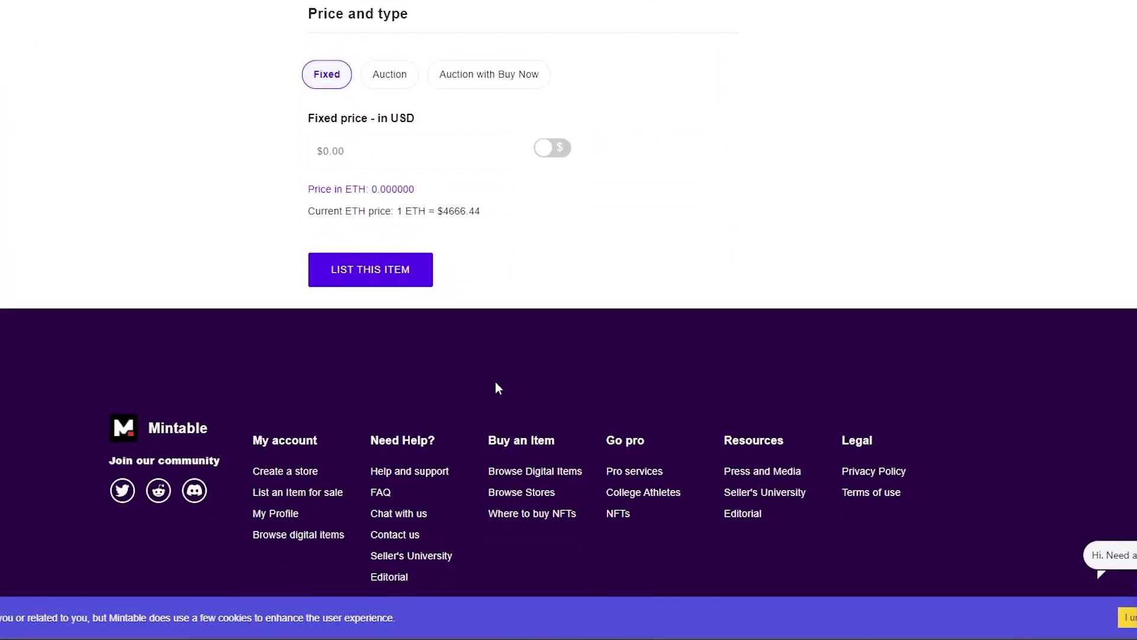
scroll(495, 386, up, 4)
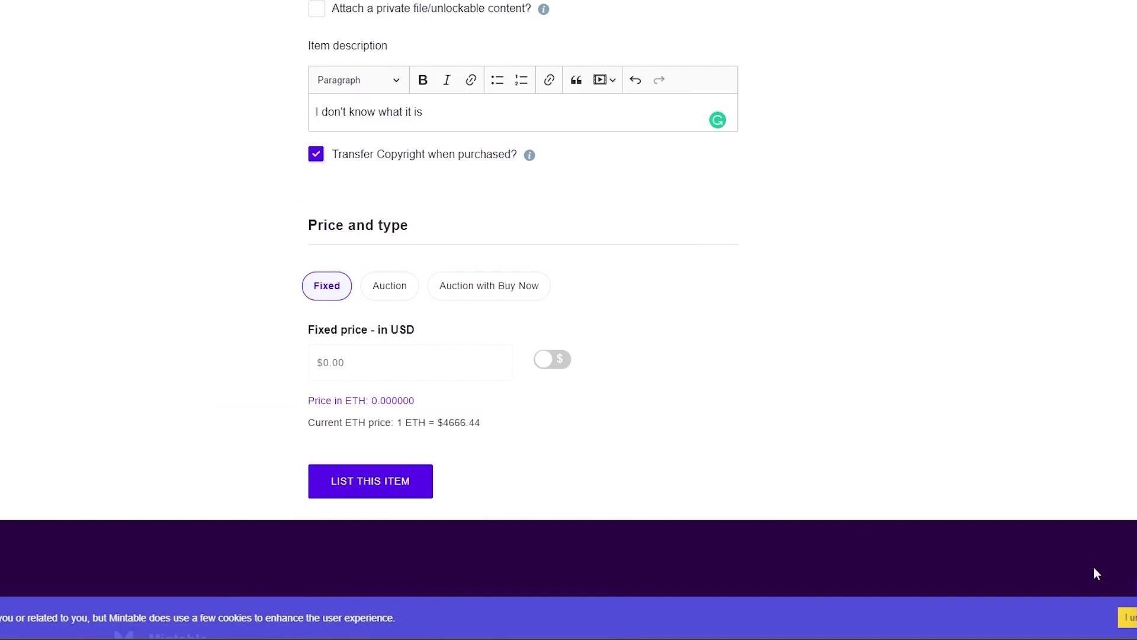
click(1127, 617)
scroll(955, 619, up, 3)
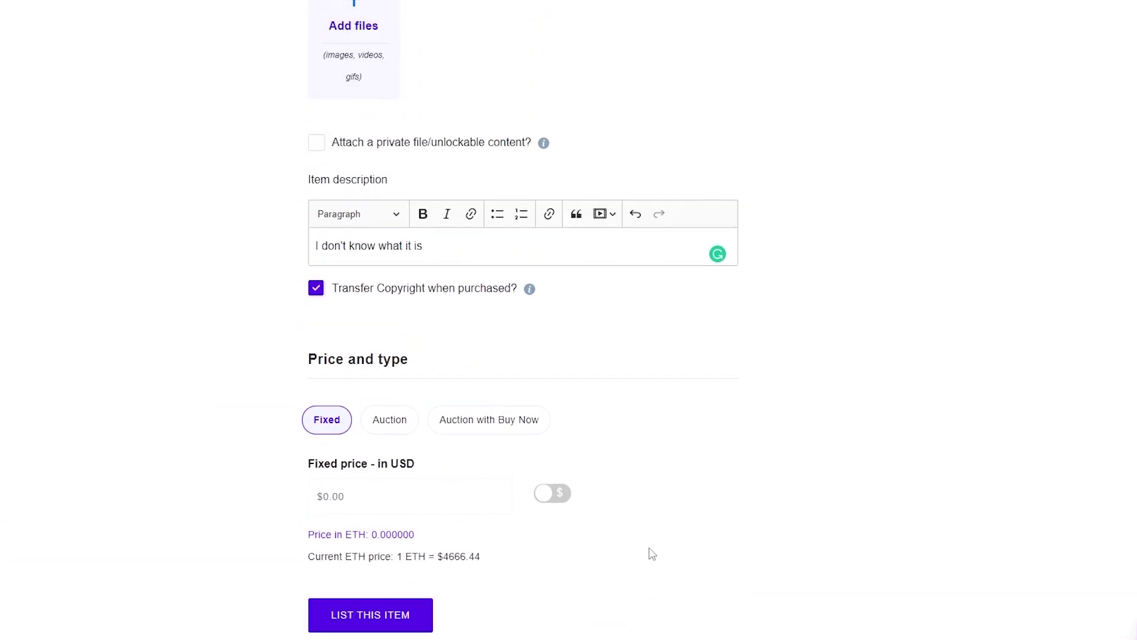
Enable private unlockable content and upload Untitled design as the private file.
click(316, 152)
click(524, 300)
click(316, 67)
click(413, 304)
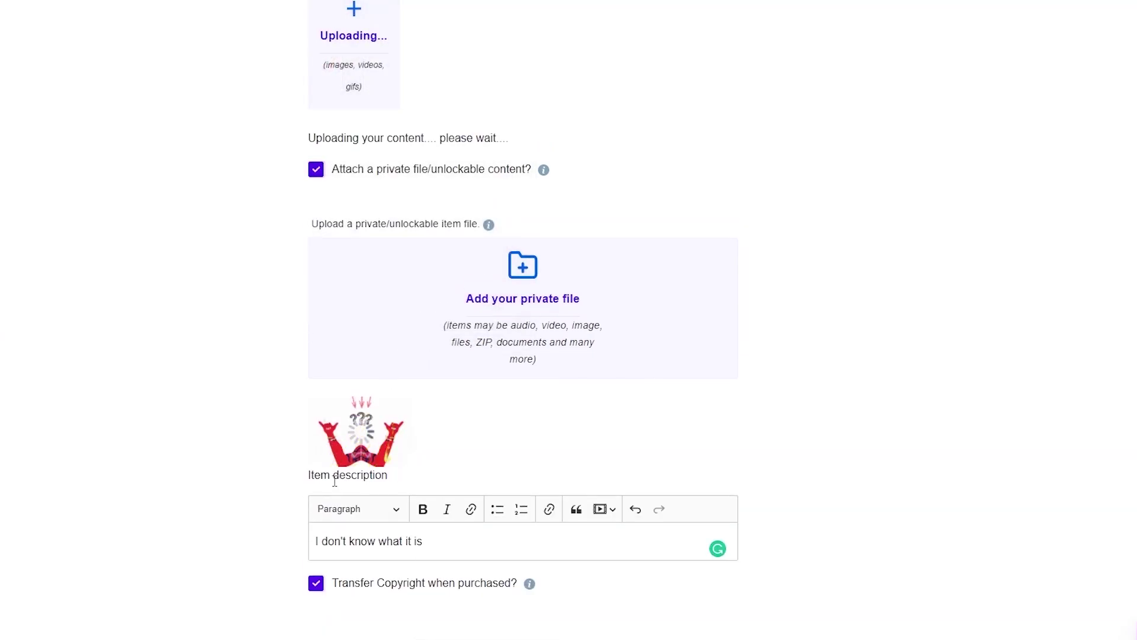
scroll(322, 467, up, 5)
scroll(827, 399, down, 15)
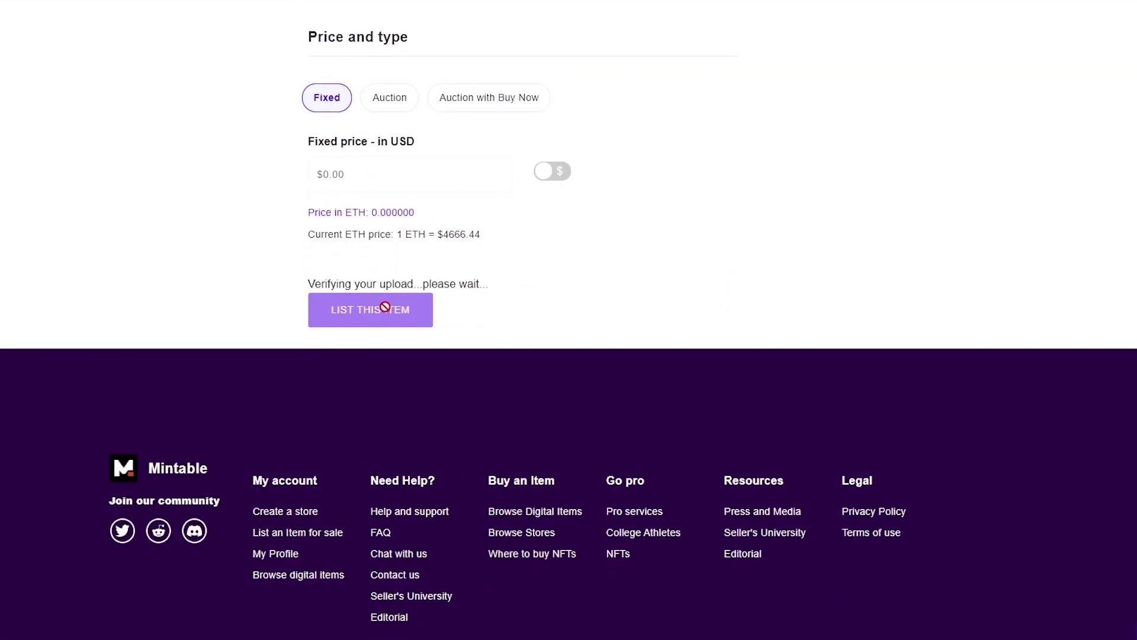
scroll(445, 402, up, 2)
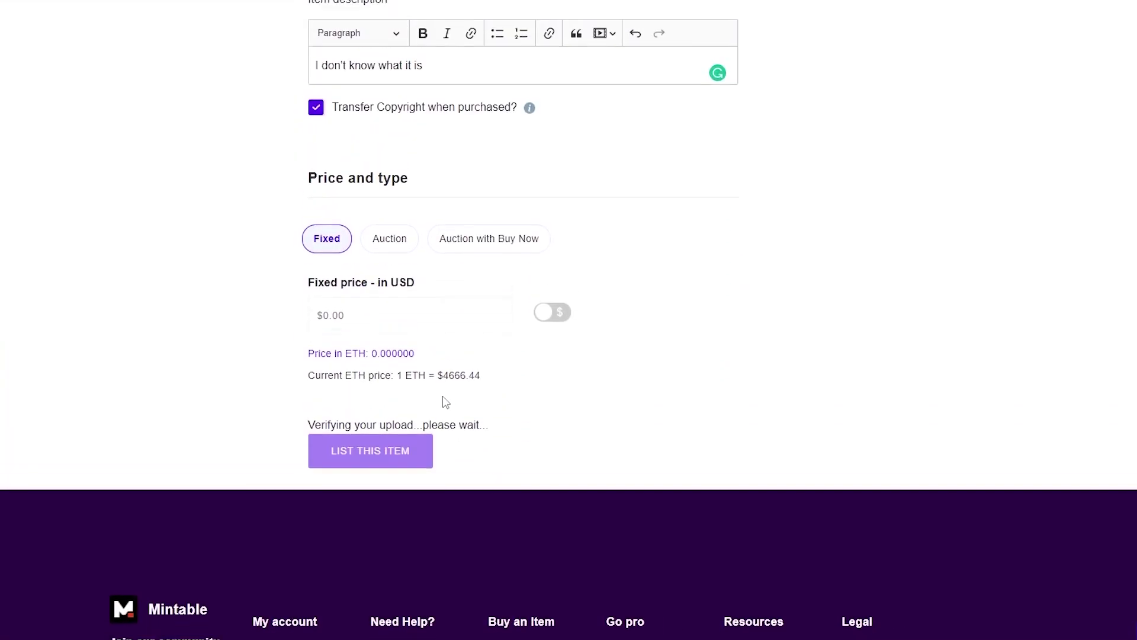
scroll(355, 490, up, 12)
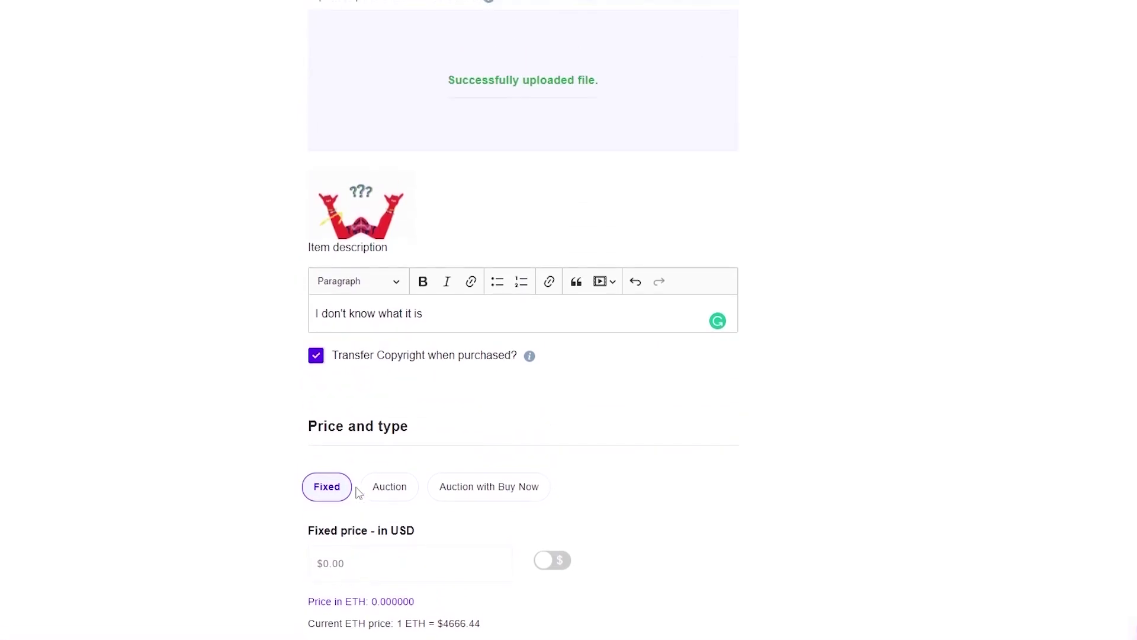
scroll(362, 478, down, 14)
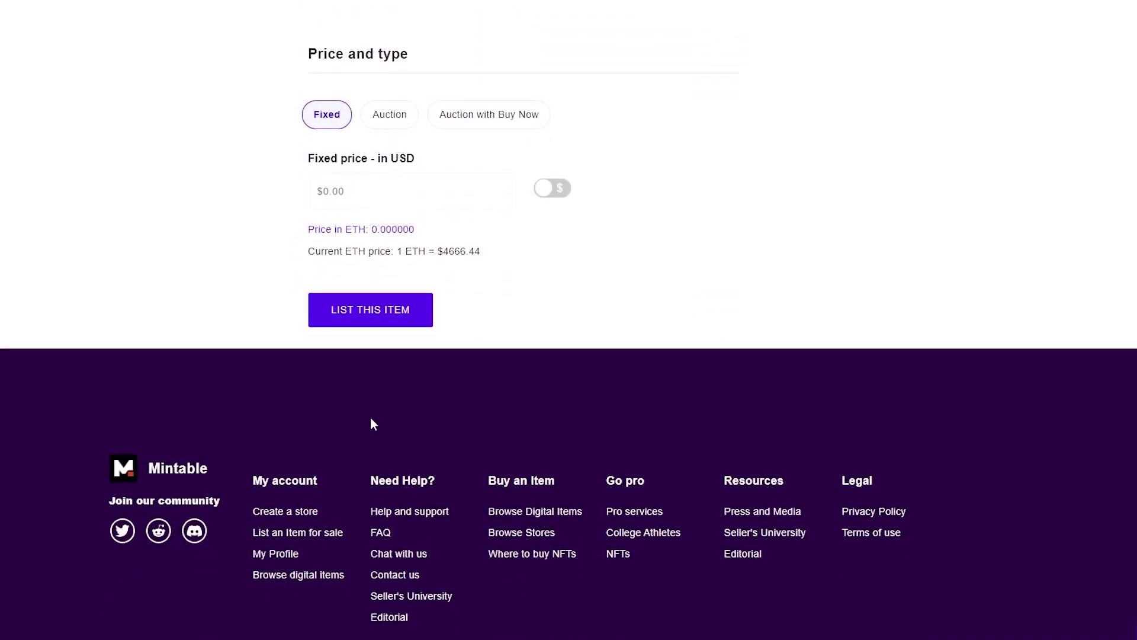
Submit with LIST THIS ITEM to see which fields are missing, closing the purchase notification.
scroll(371, 410, up, 1)
click(382, 385)
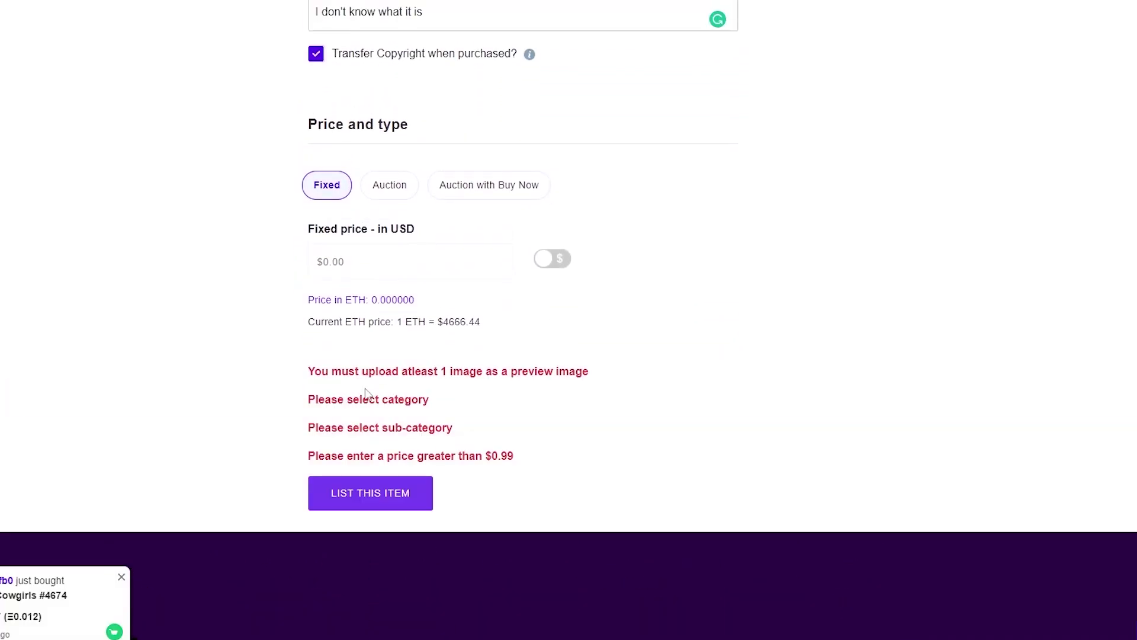
scroll(482, 608, up, 5)
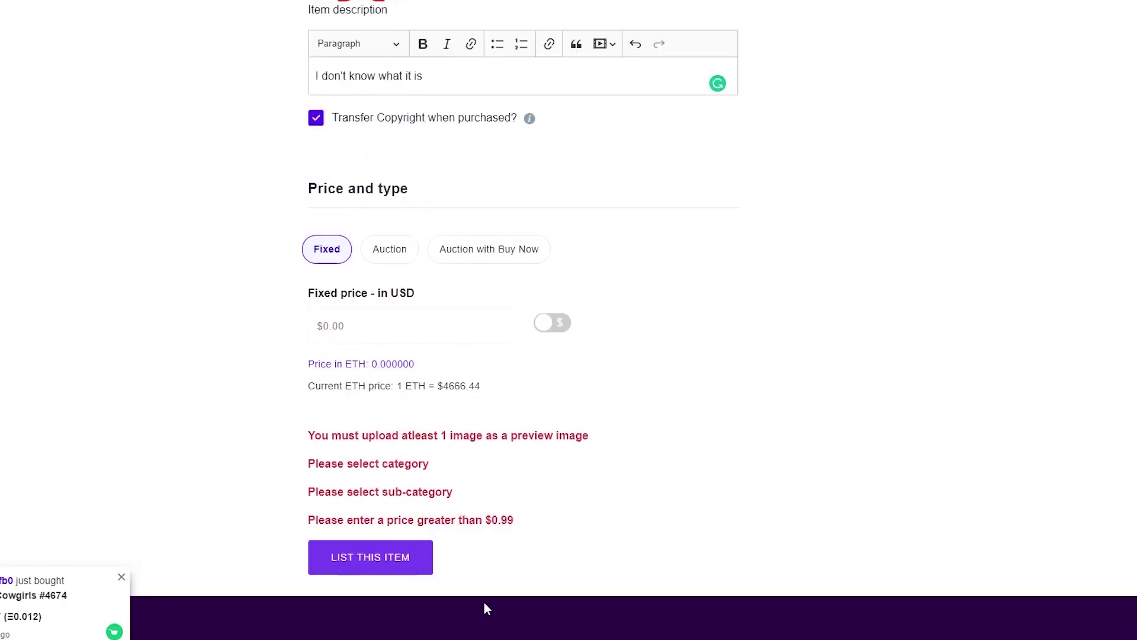
click(121, 577)
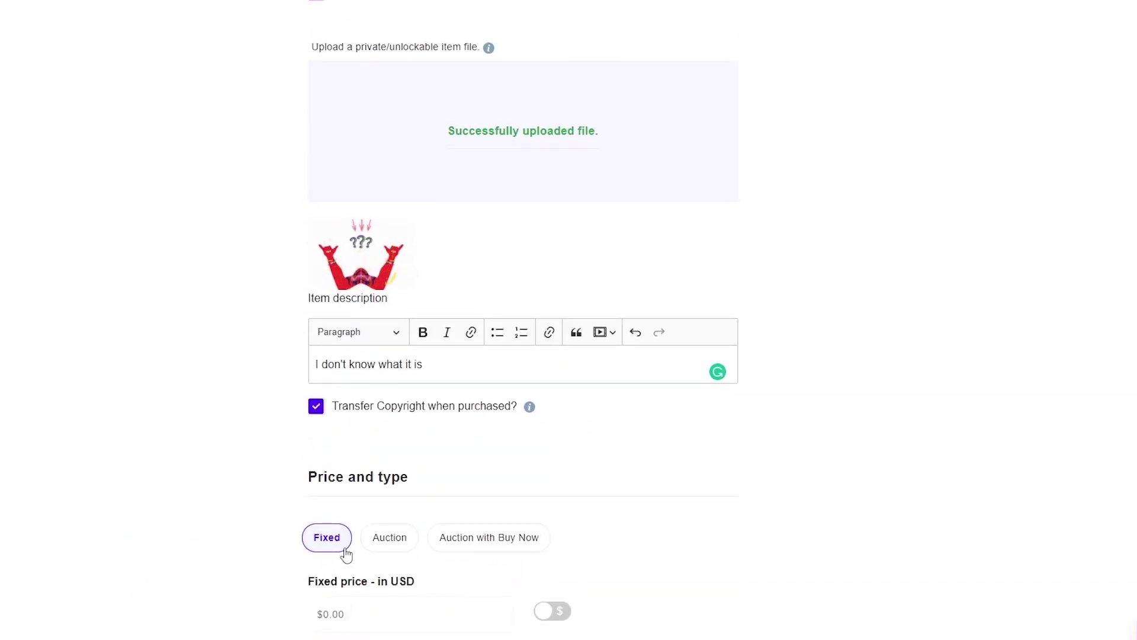
scroll(347, 550, up, 6)
Upload the W Untitled design as the preview image, replacing the wrong one.
click(357, 296)
click(270, 49)
click(415, 80)
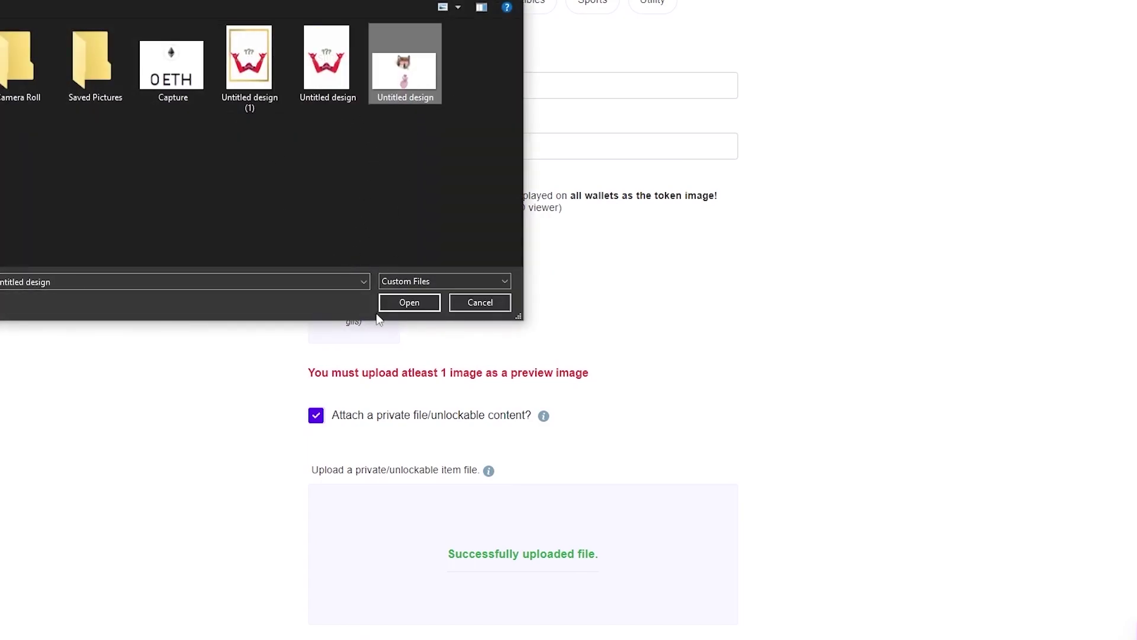
click(409, 302)
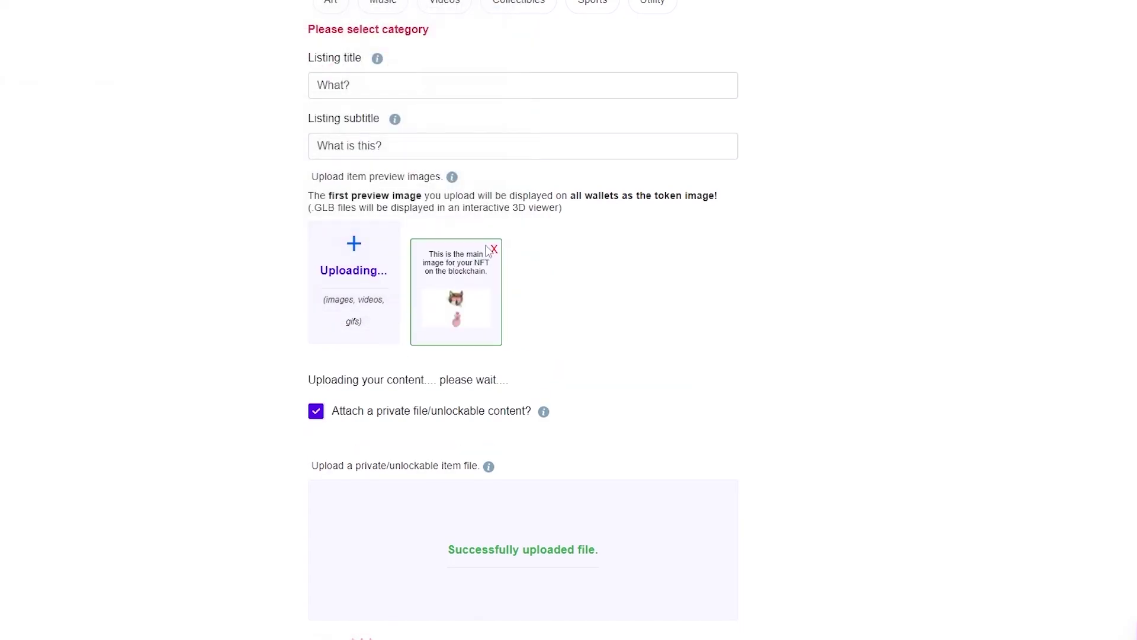
click(493, 249)
click(354, 267)
click(327, 57)
click(410, 303)
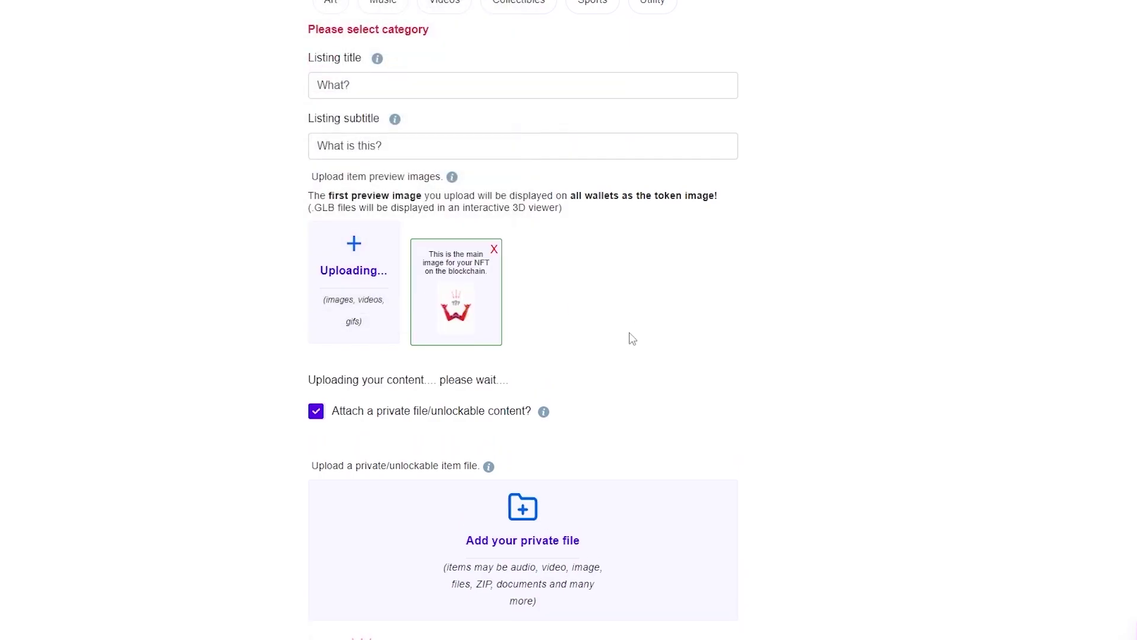
Certify ownership of the uploaded image and confirm the warning.
scroll(518, 380, down, 3)
scroll(519, 379, down, 10)
scroll(526, 480, up, 15)
scroll(401, 345, up, 3)
click(307, 219)
click(568, 259)
Set the category to Art with sub-category Visual Arts.
scroll(530, 482, down, 2)
scroll(536, 500, up, 3)
click(332, 211)
click(355, 294)
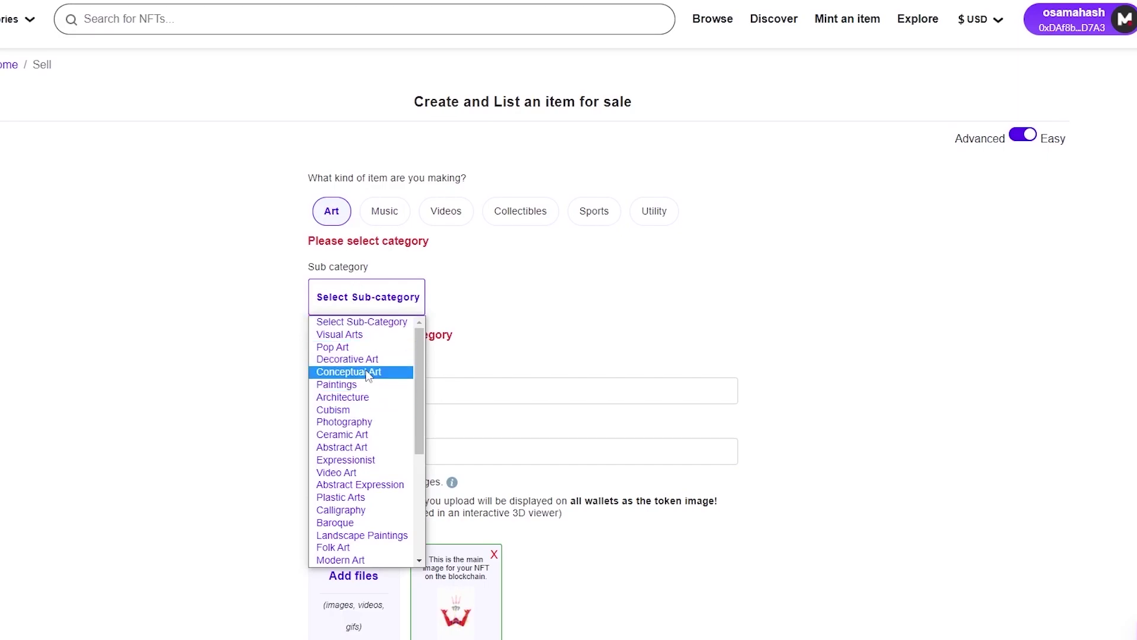
click(367, 335)
scroll(1073, 381, down, 20)
Expand the Websites matches with View all (10) and scroll through the ten sites.
scroll(367, 414, down, 5)
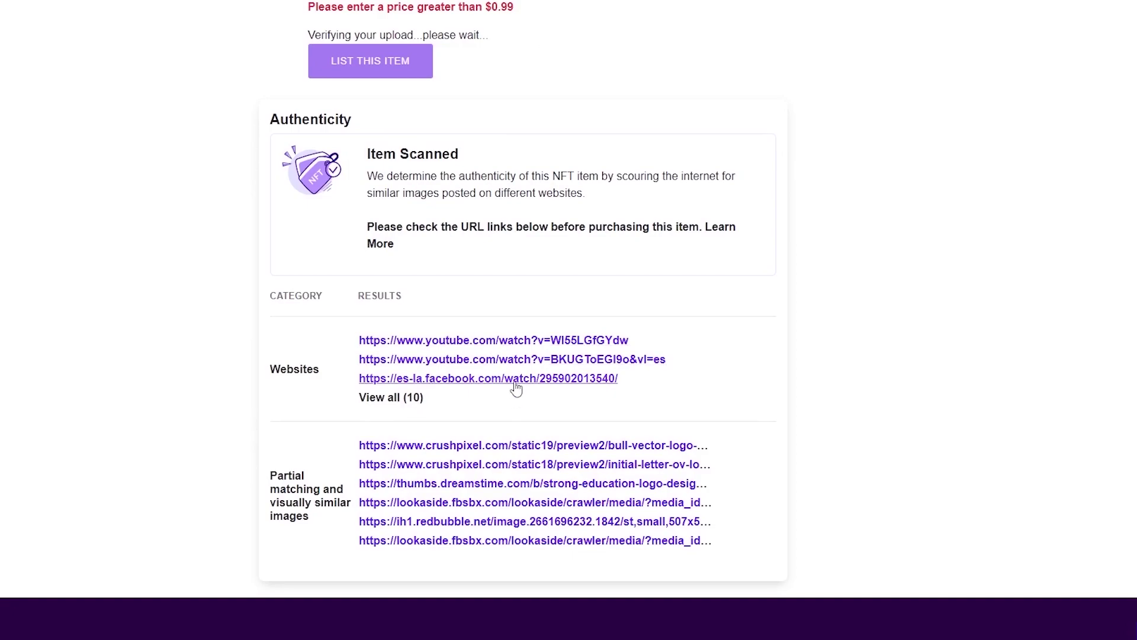
scroll(353, 551, up, 2)
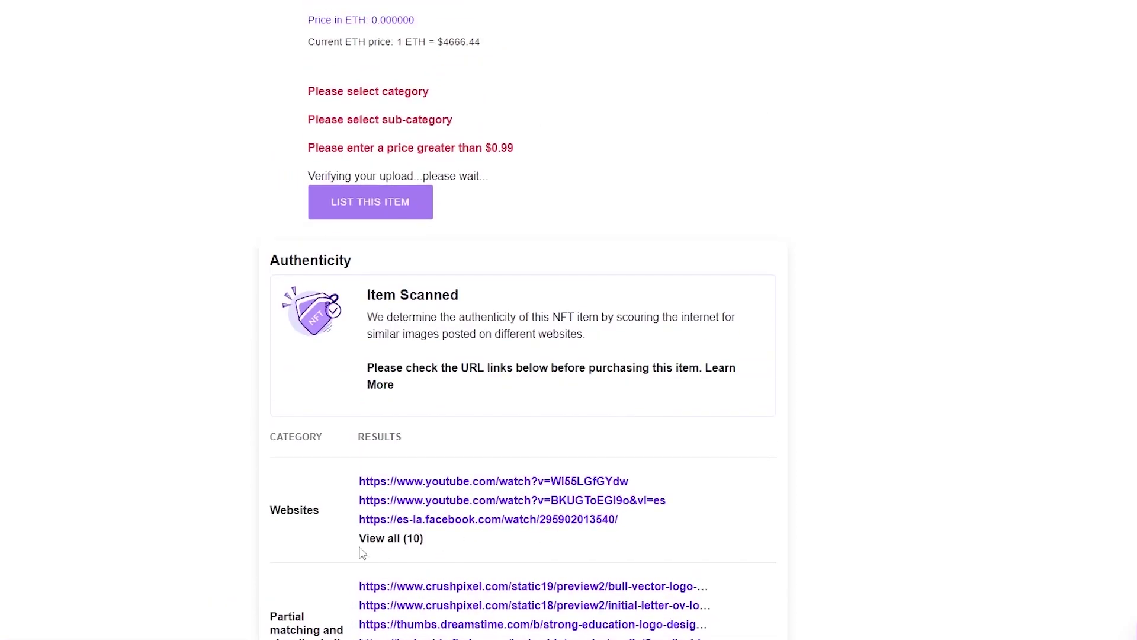
click(389, 538)
scroll(474, 551, down, 7)
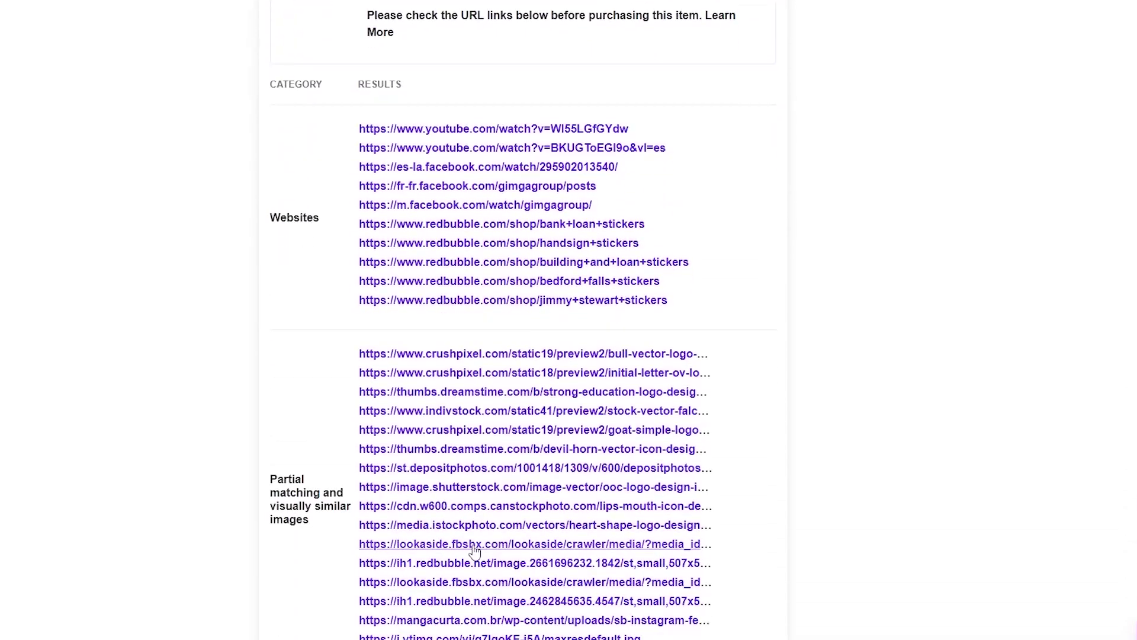
scroll(474, 550, up, 15)
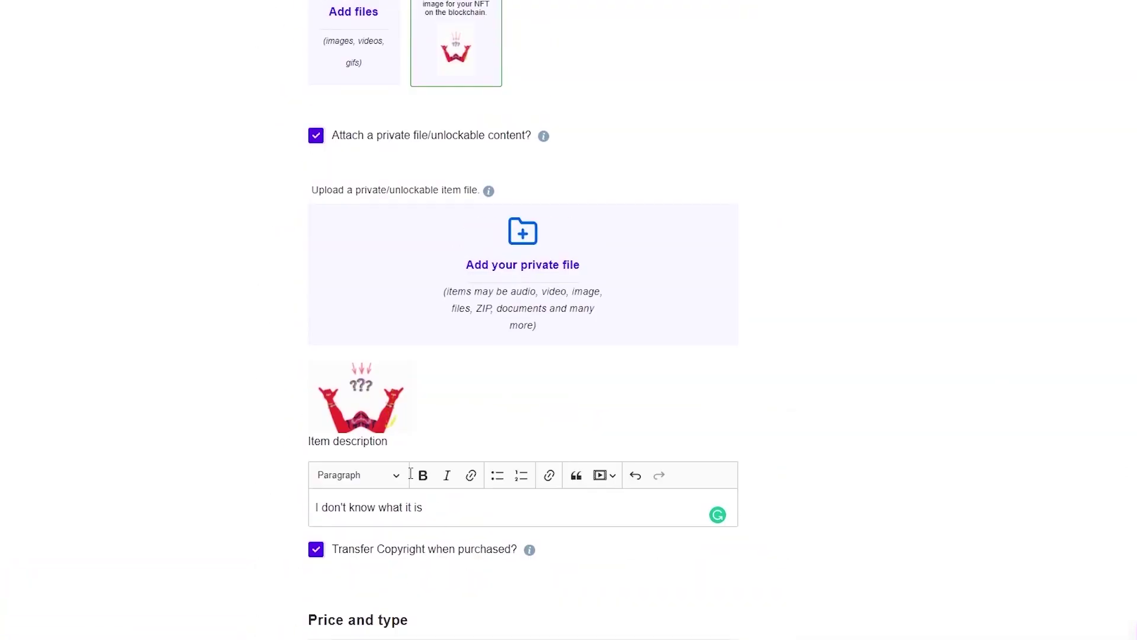
scroll(382, 459, down, 5)
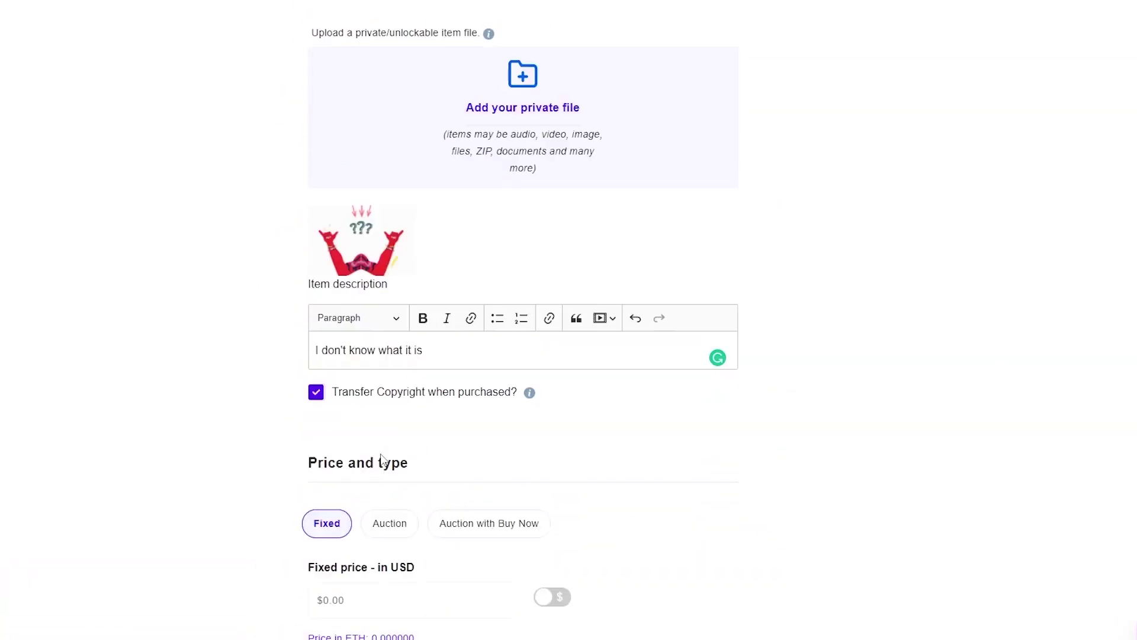
scroll(389, 455, down, 11)
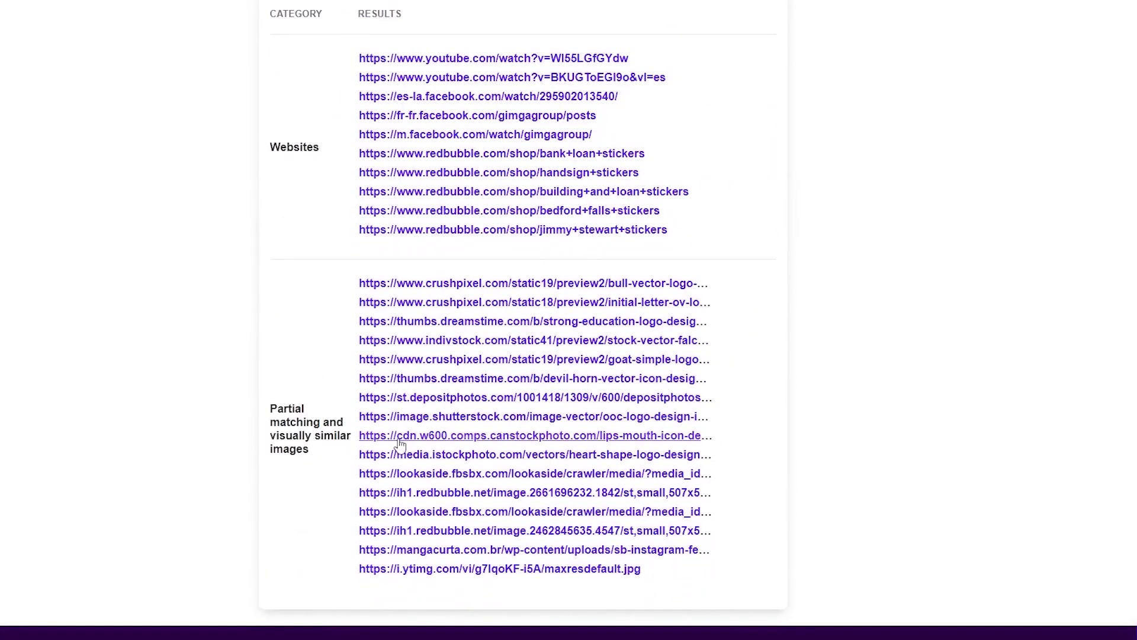
scroll(378, 468, down, 1)
scroll(520, 459, down, 2)
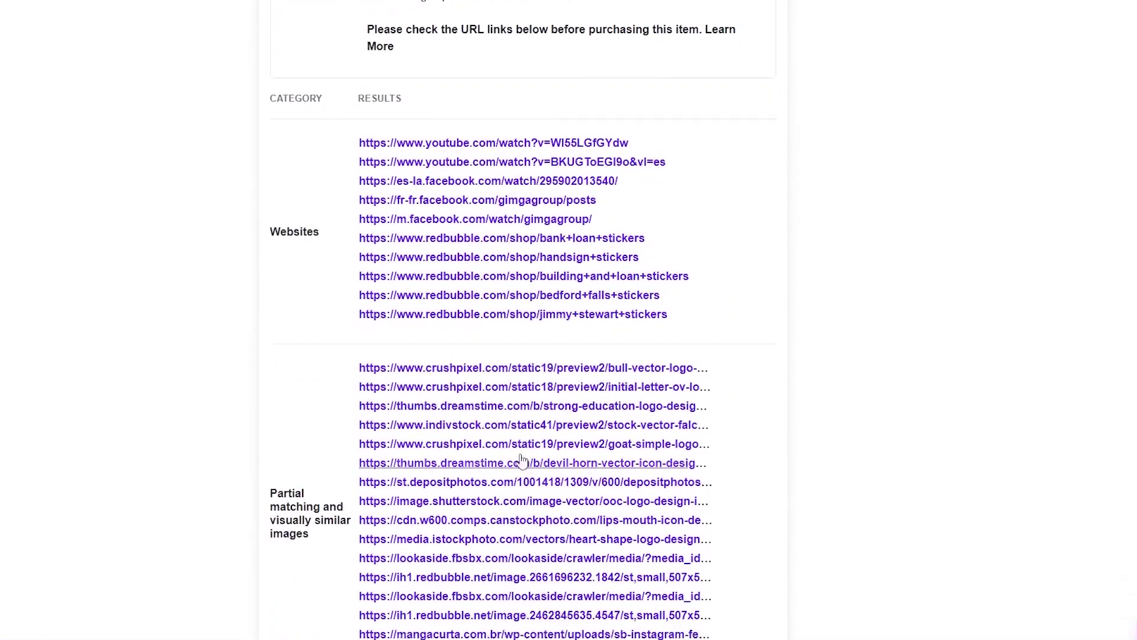
scroll(325, 563, up, 6)
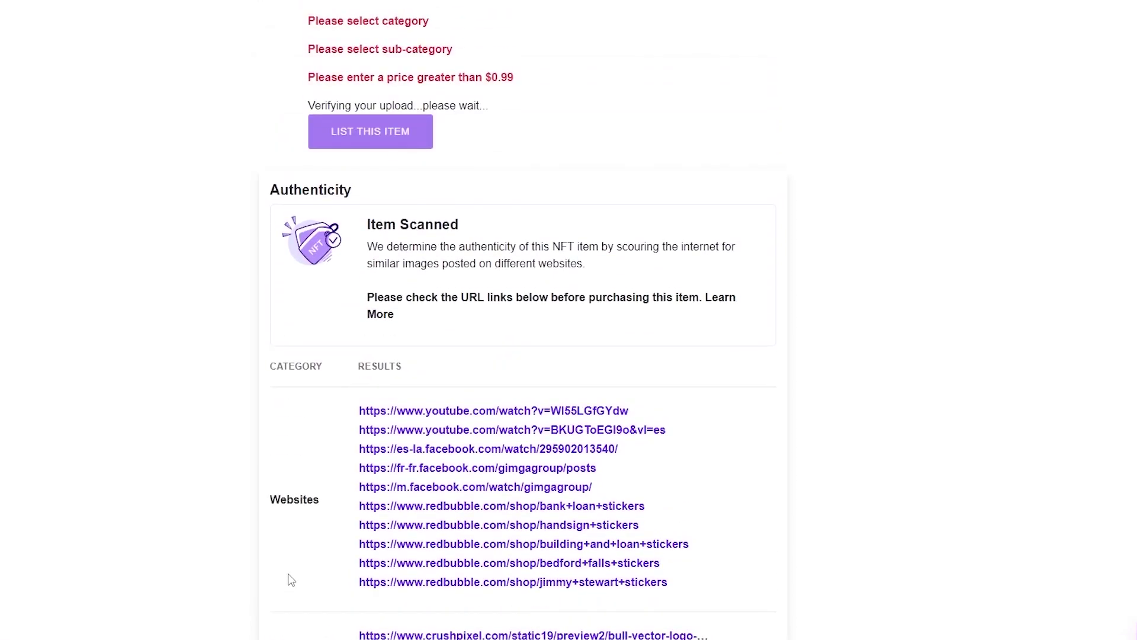
scroll(251, 616, down, 2)
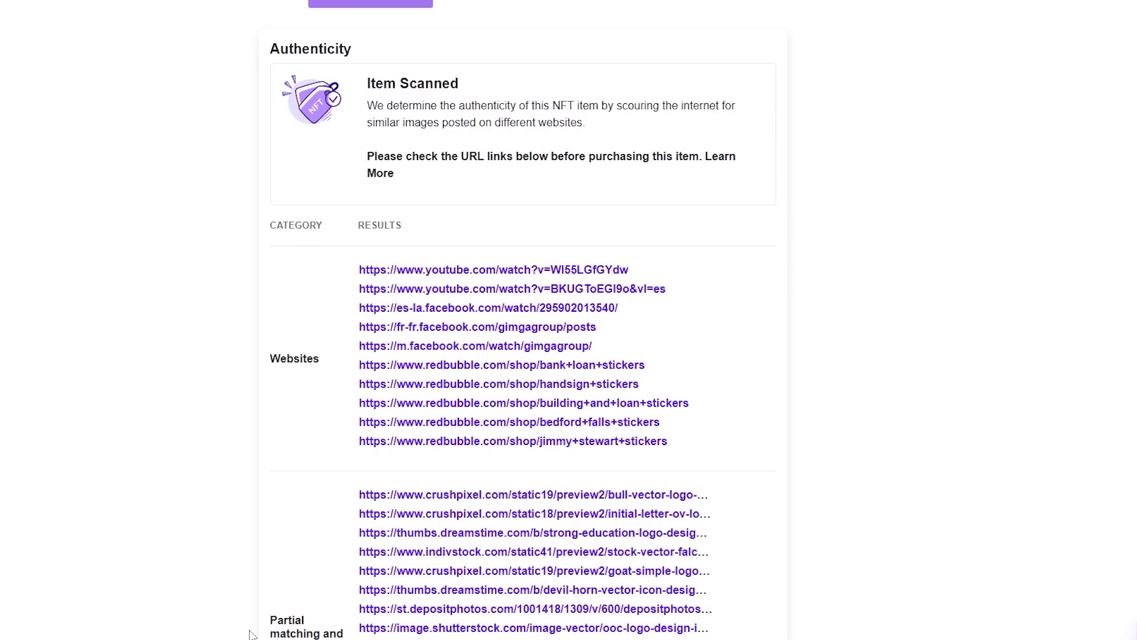
scroll(325, 630, down, 1)
scroll(368, 429, up, 1)
scroll(379, 344, down, 3)
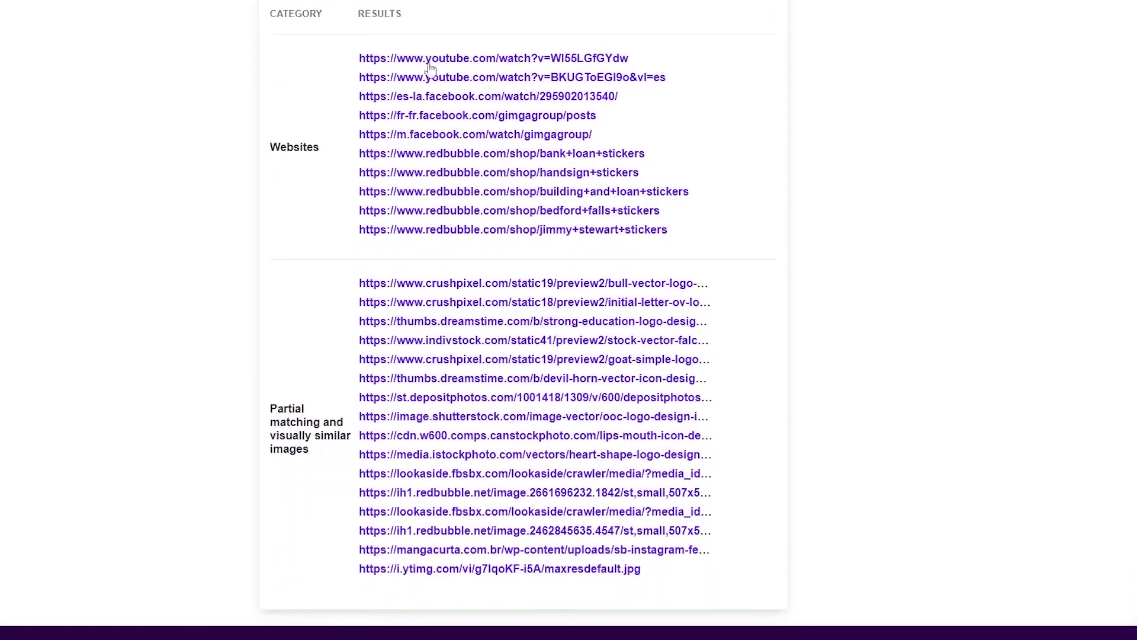
scroll(462, 338, up, 1)
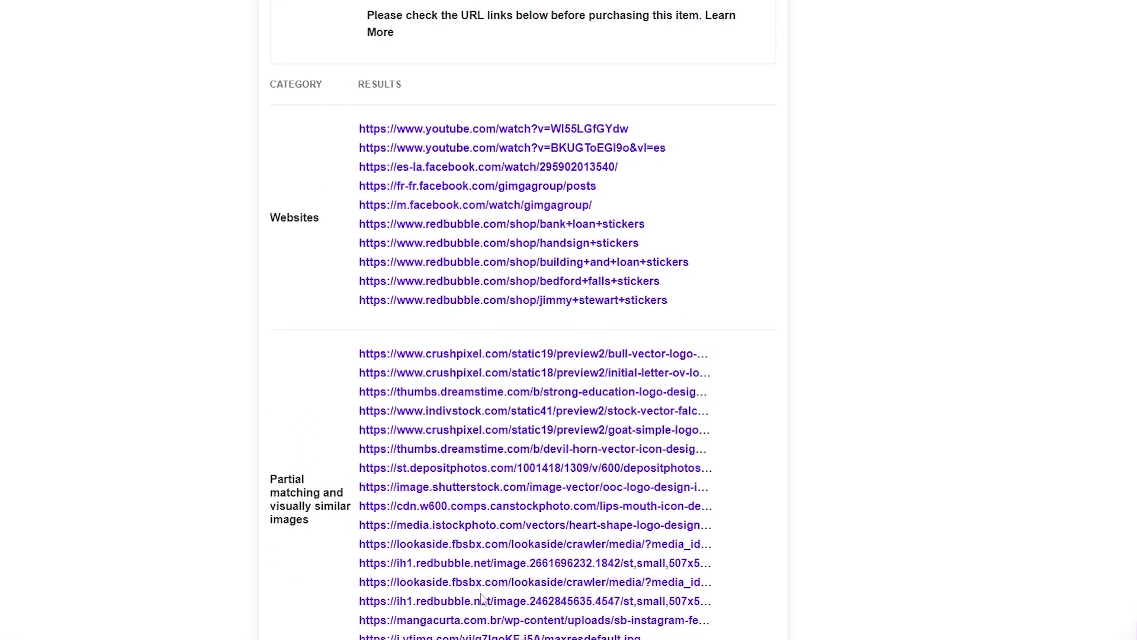
scroll(496, 570, up, 1)
scroll(497, 569, up, 7)
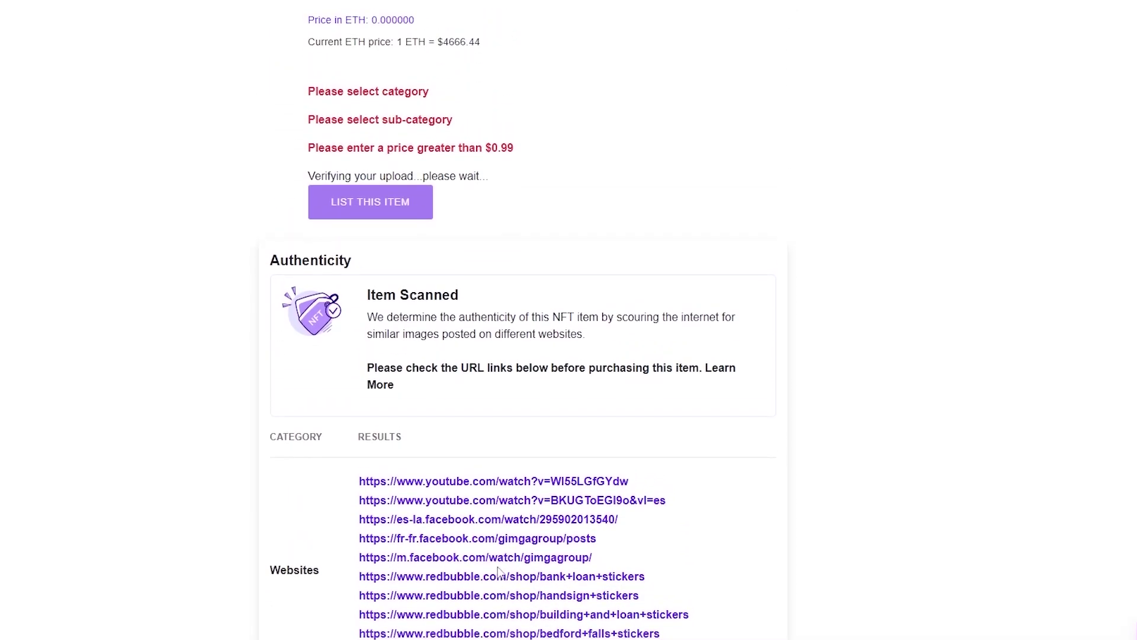
scroll(502, 570, down, 1)
scroll(497, 569, up, 1)
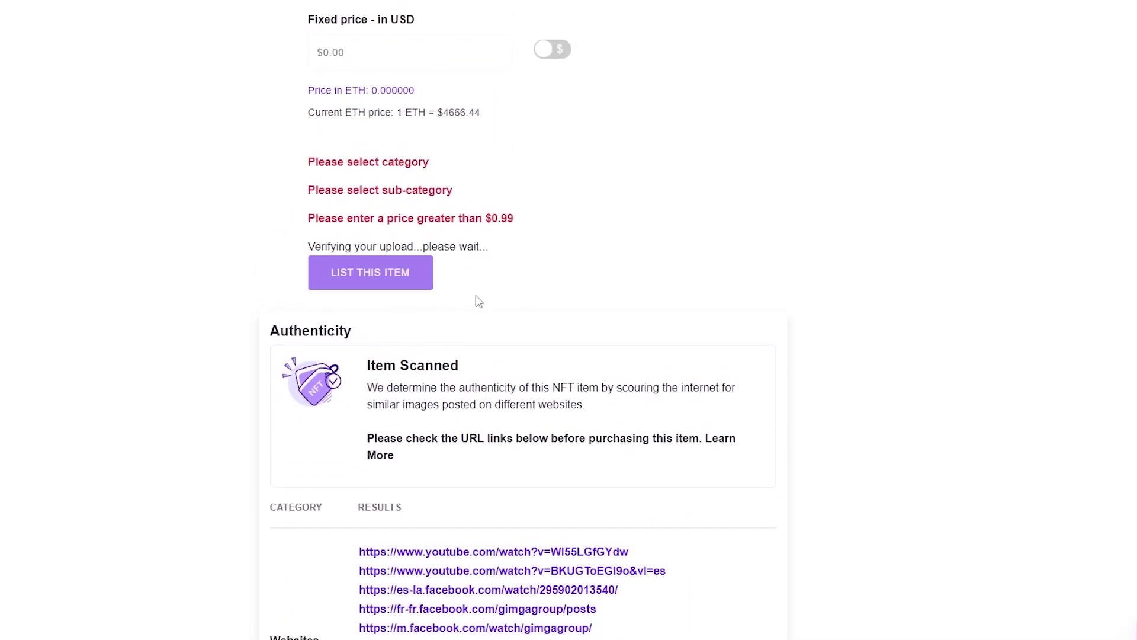
scroll(652, 488, up, 2)
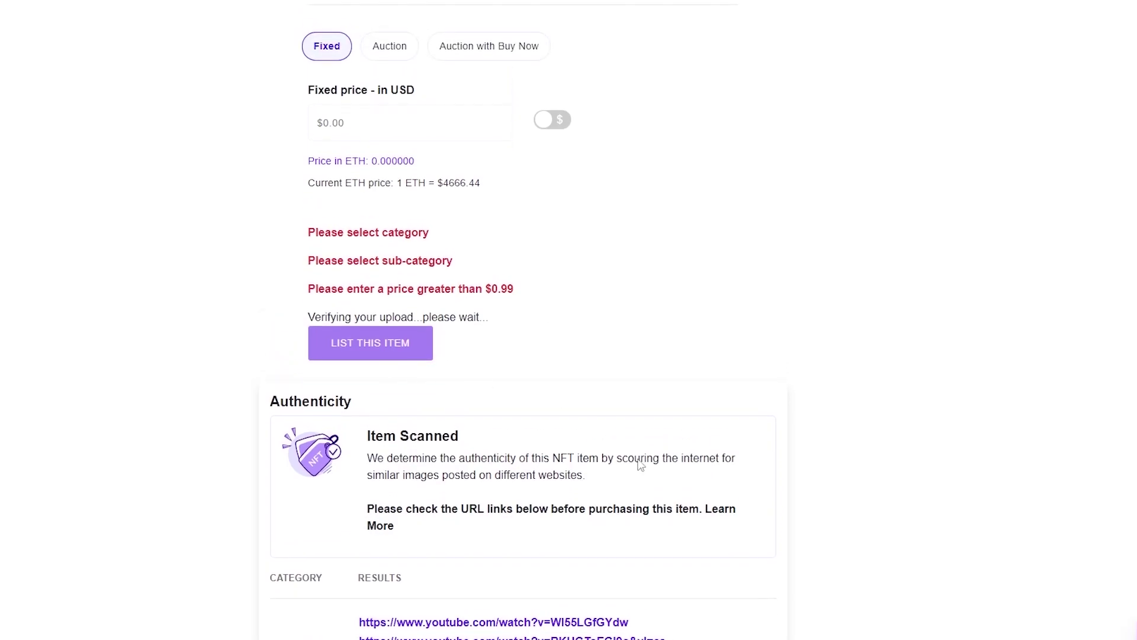
scroll(634, 531, down, 10)
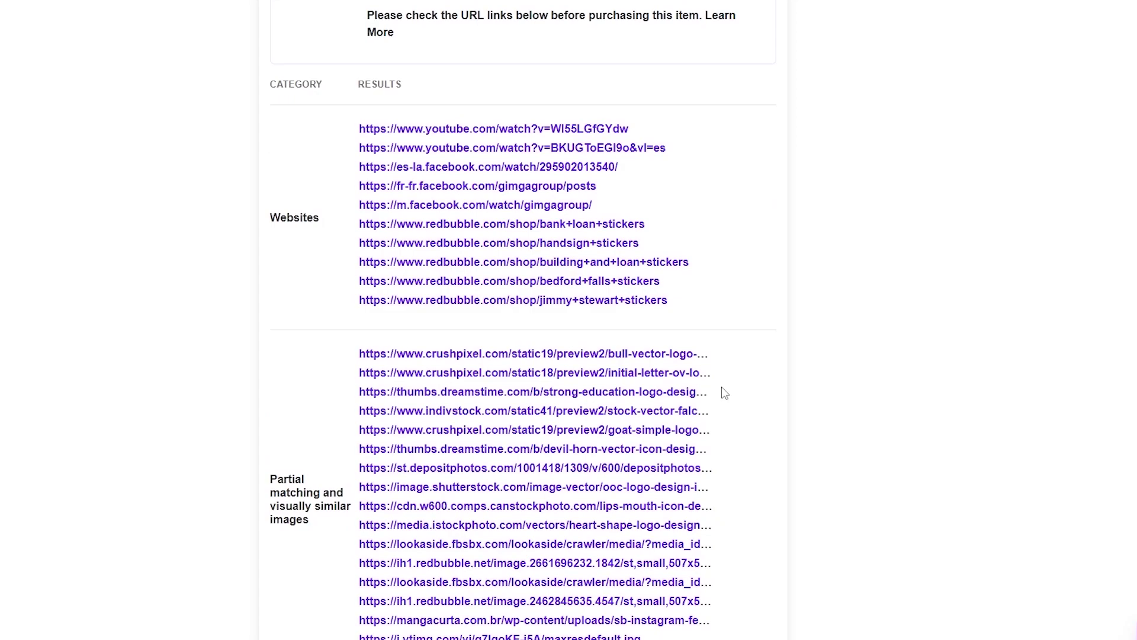
scroll(724, 392, up, 20)
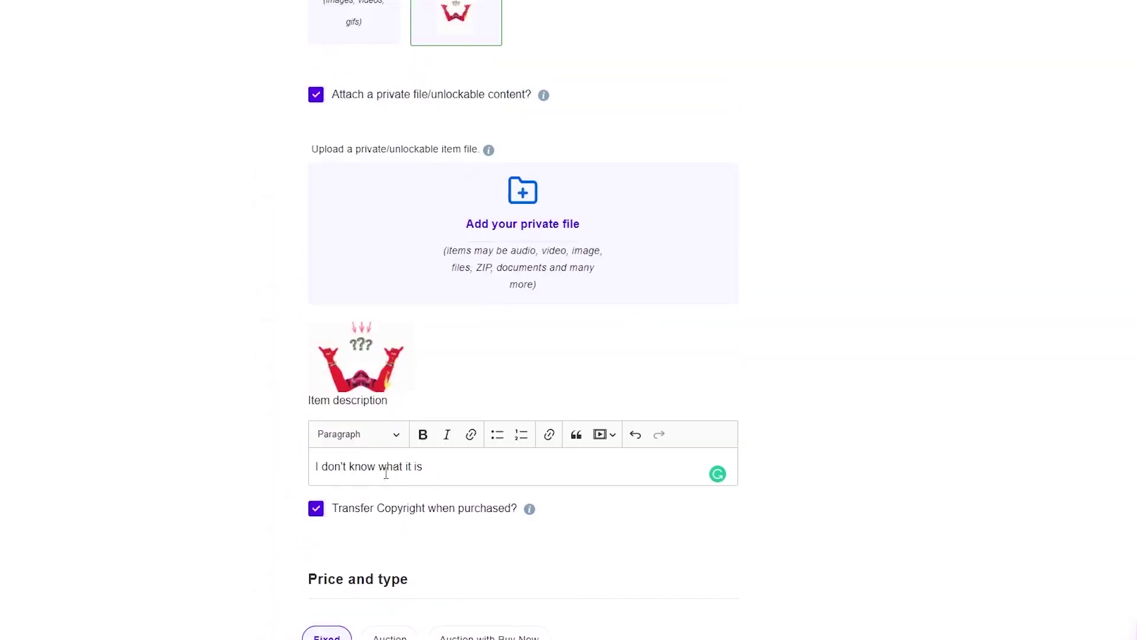
Upload the third 'Untitled design' image as the preview and confirm the authenticity scan finds no matches.
scroll(386, 472, up, 3)
click(388, 202)
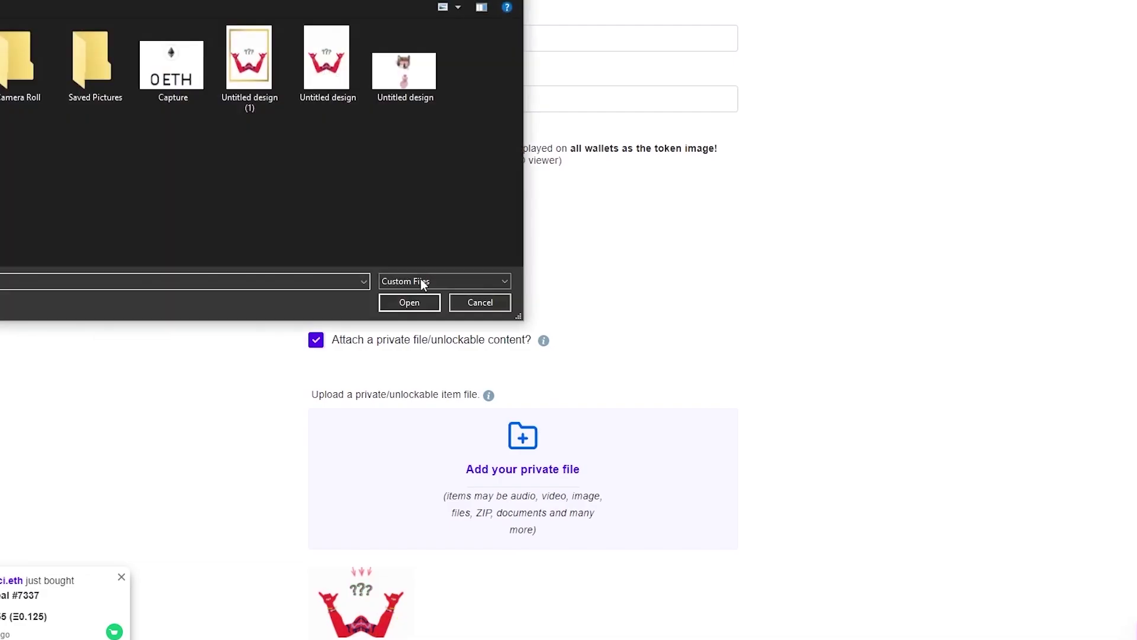
click(404, 70)
click(409, 302)
scroll(324, 170, down, 3)
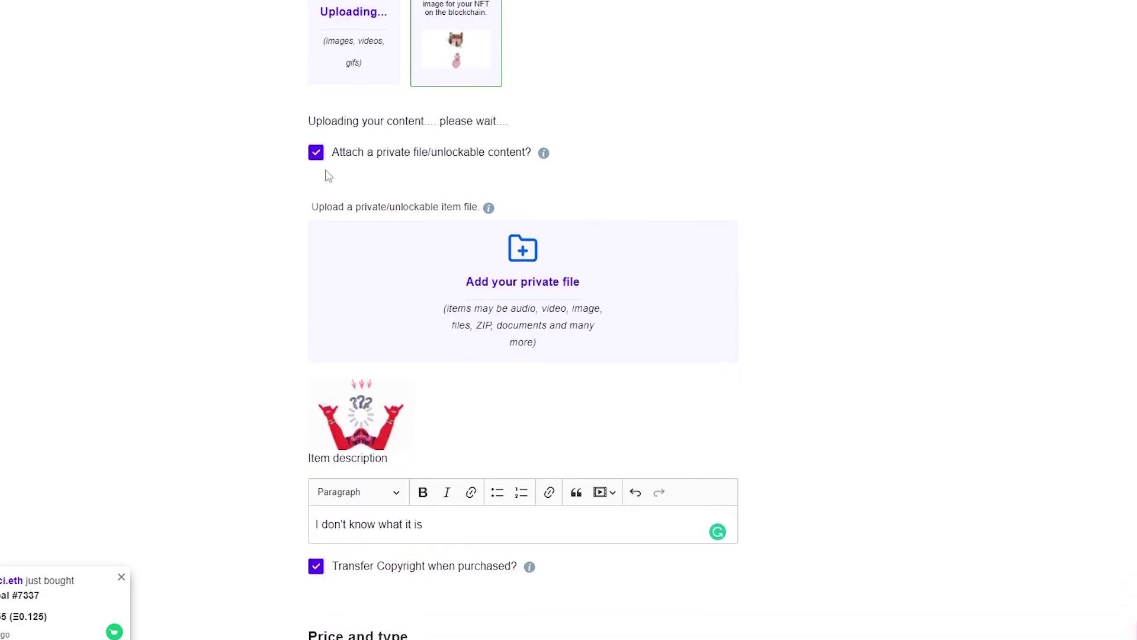
scroll(612, 286, down, 9)
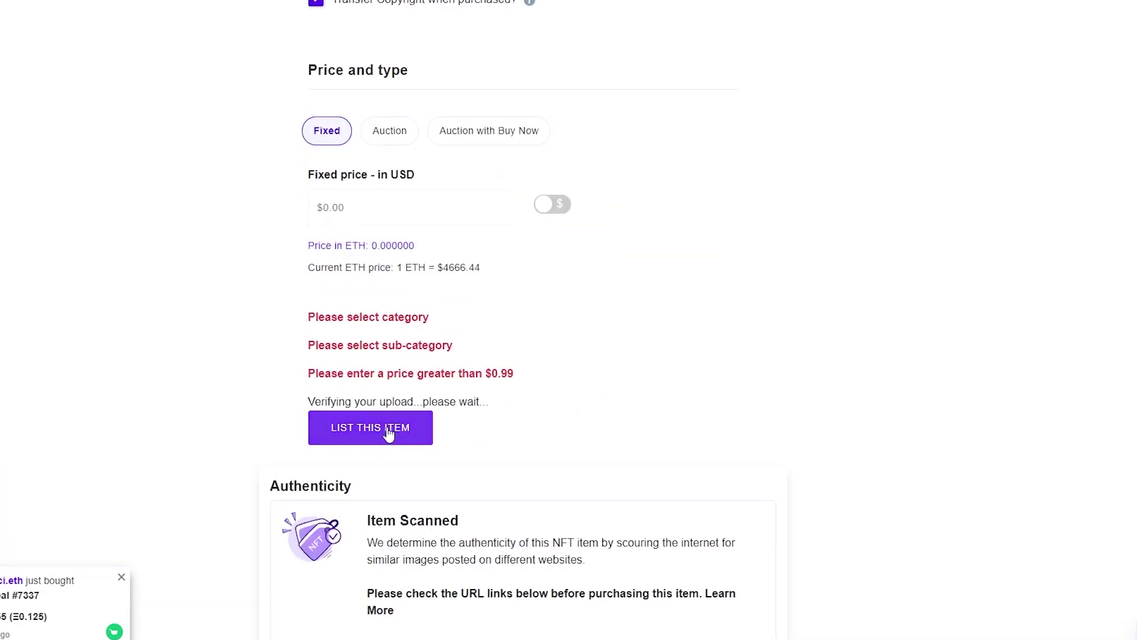
scroll(388, 434, down, 6)
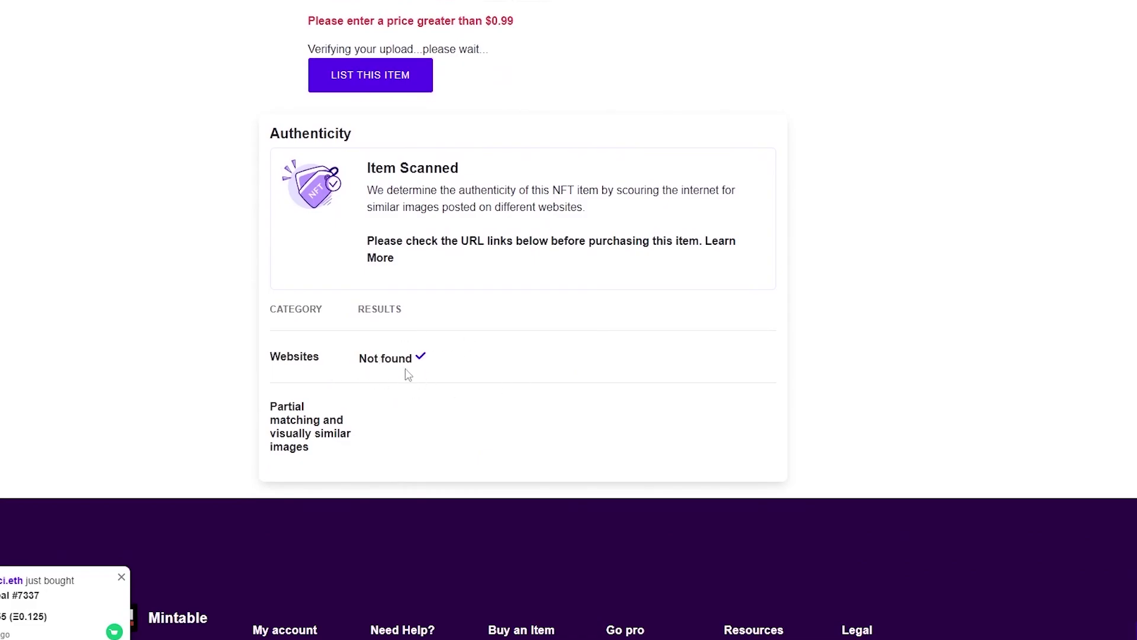
scroll(396, 375, up, 15)
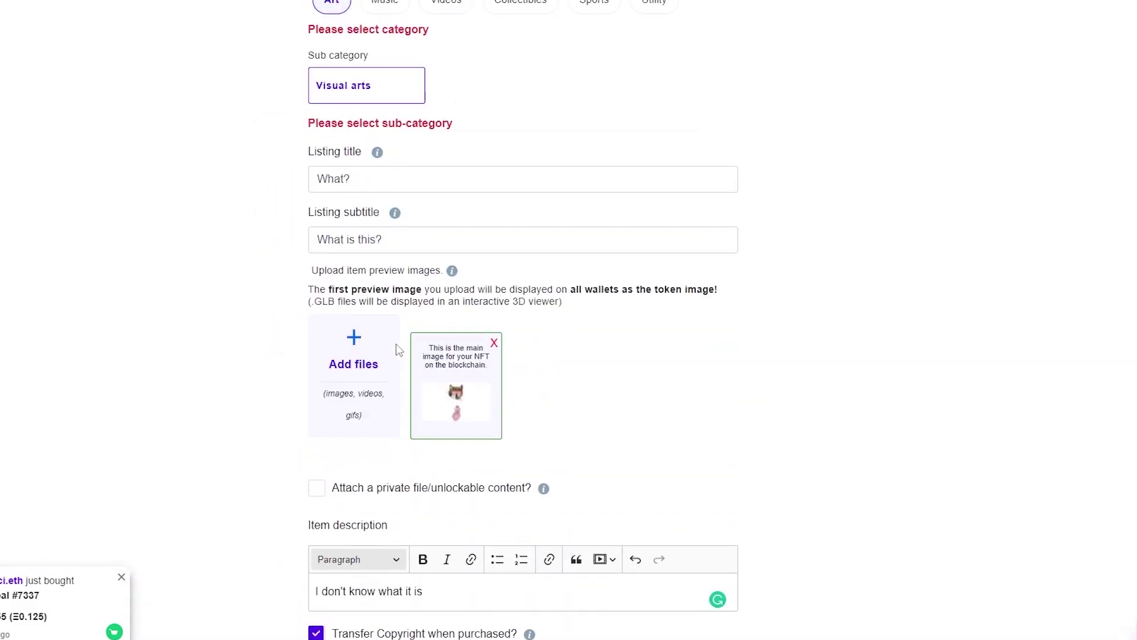
scroll(398, 350, up, 3)
scroll(445, 267, down, 11)
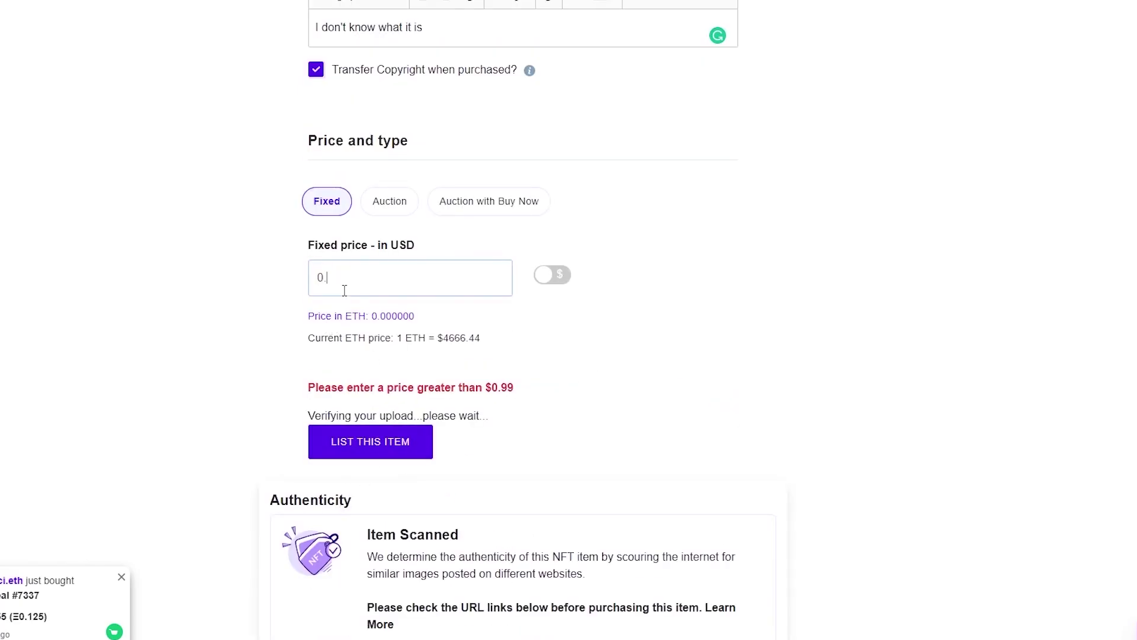
Try listing at $0.99, dismiss the High Gas Fees alert, and clear the fixed price field.
click(392, 443)
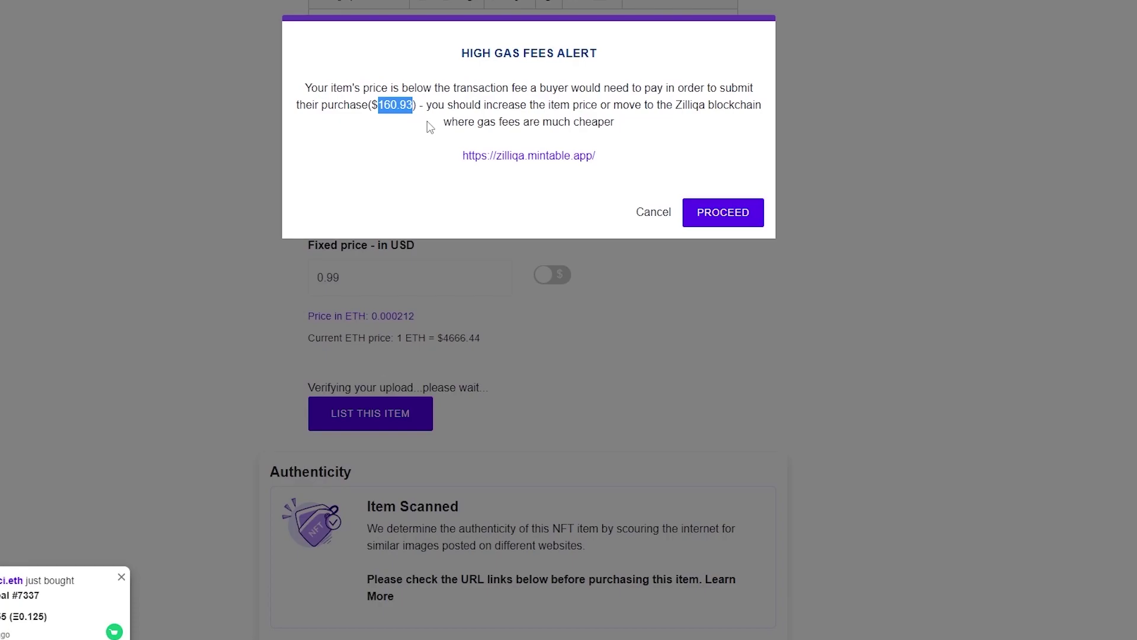
click(723, 219)
text(200)
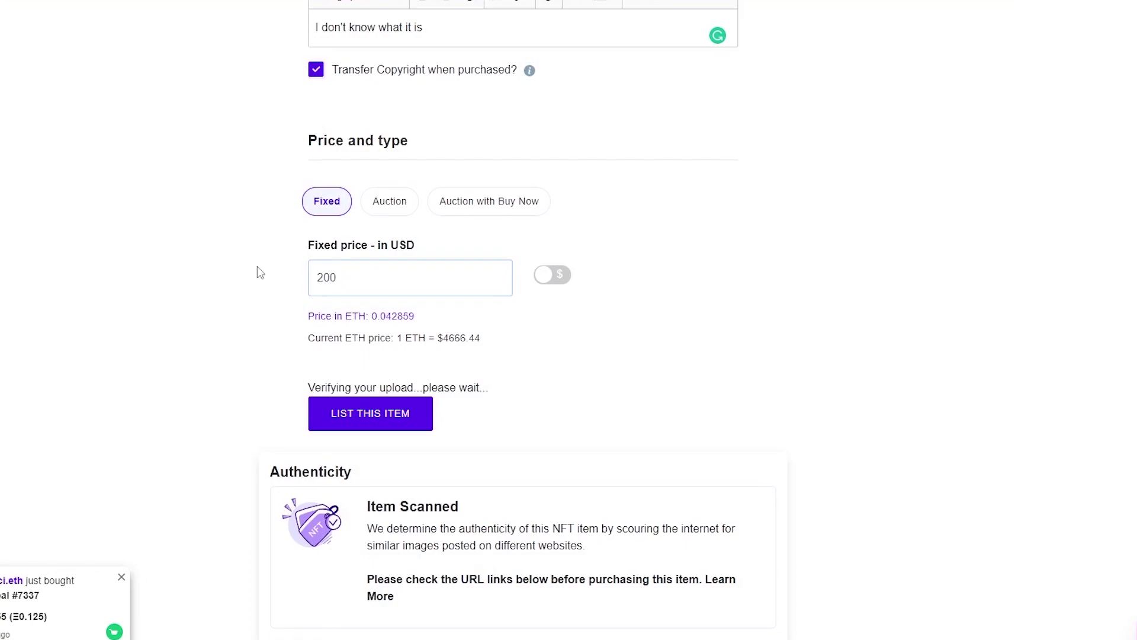
key(BackSpace)
key(BackSpace)
key(BackSpace)
Relist at a 170 USD fixed price, proceed with the transaction, and sign it in MetaMask.
text(170)
click(407, 417)
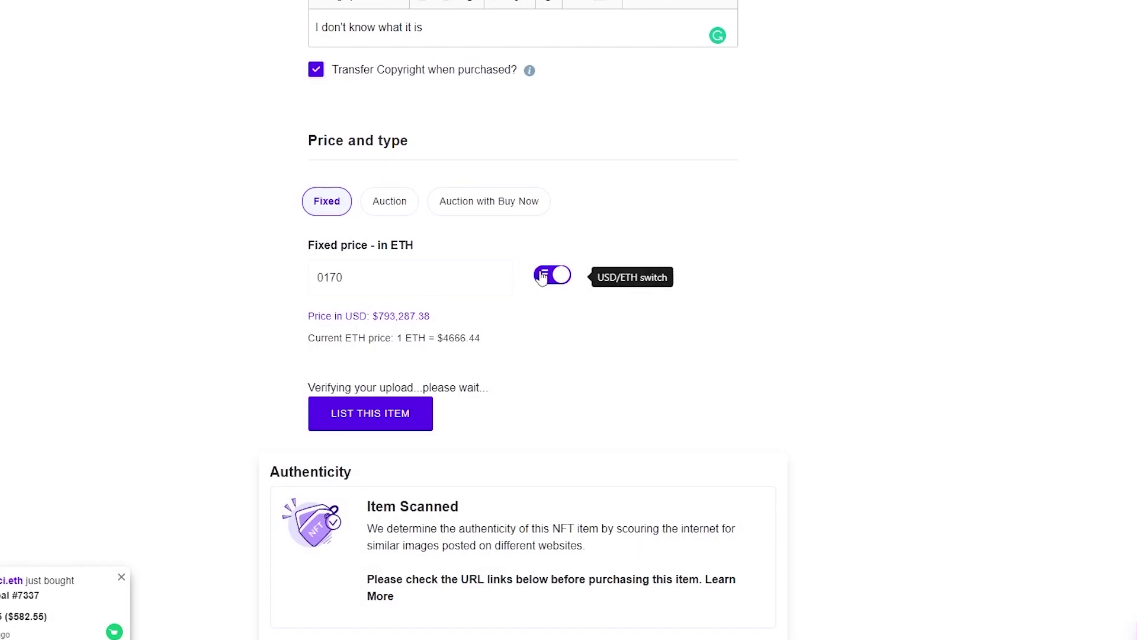
click(549, 274)
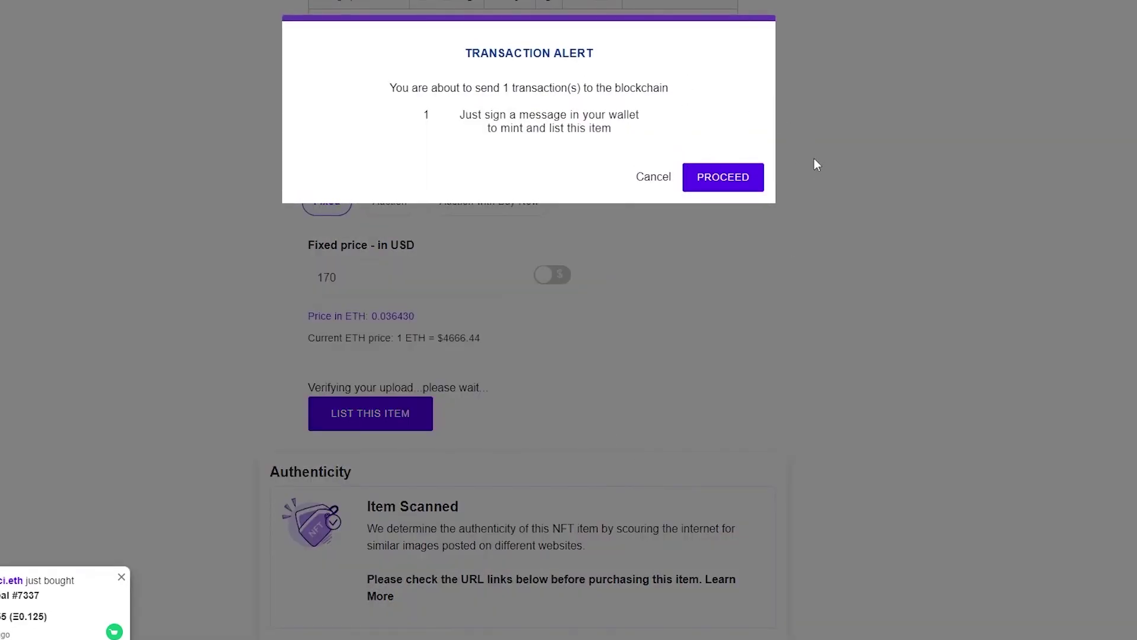
click(747, 172)
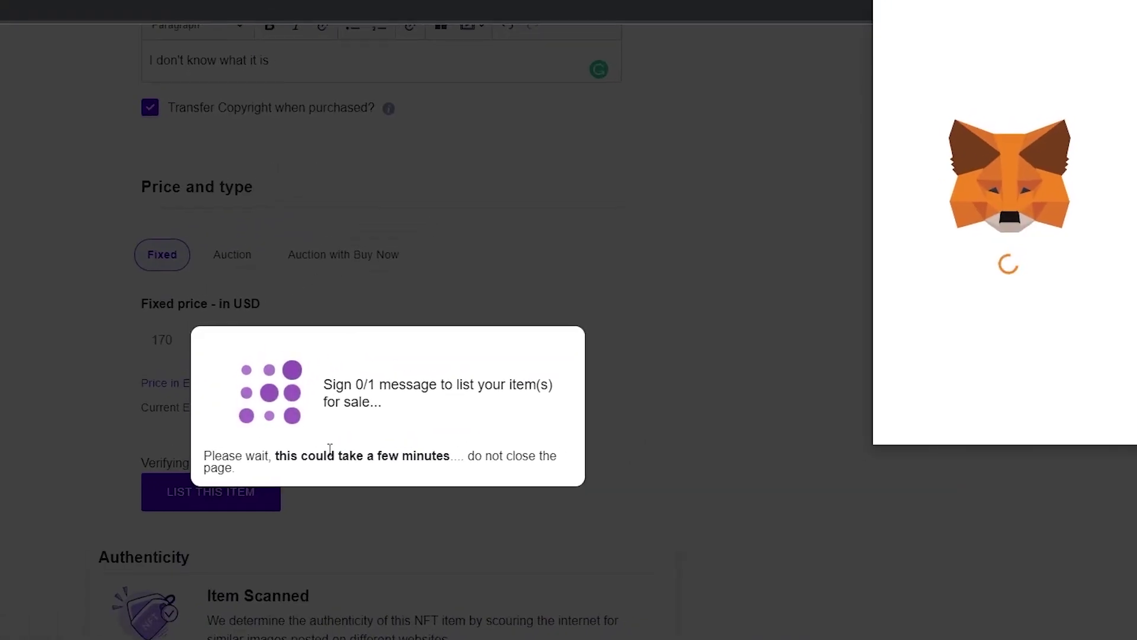
click(1084, 411)
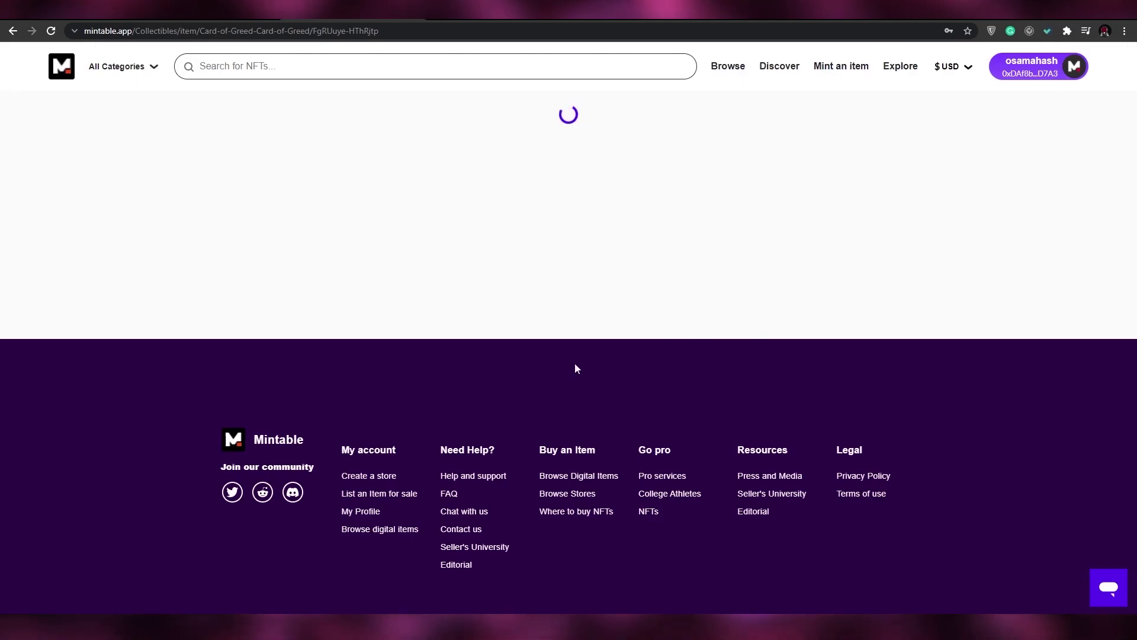
scroll(599, 385, down, 4)
scroll(604, 393, down, 4)
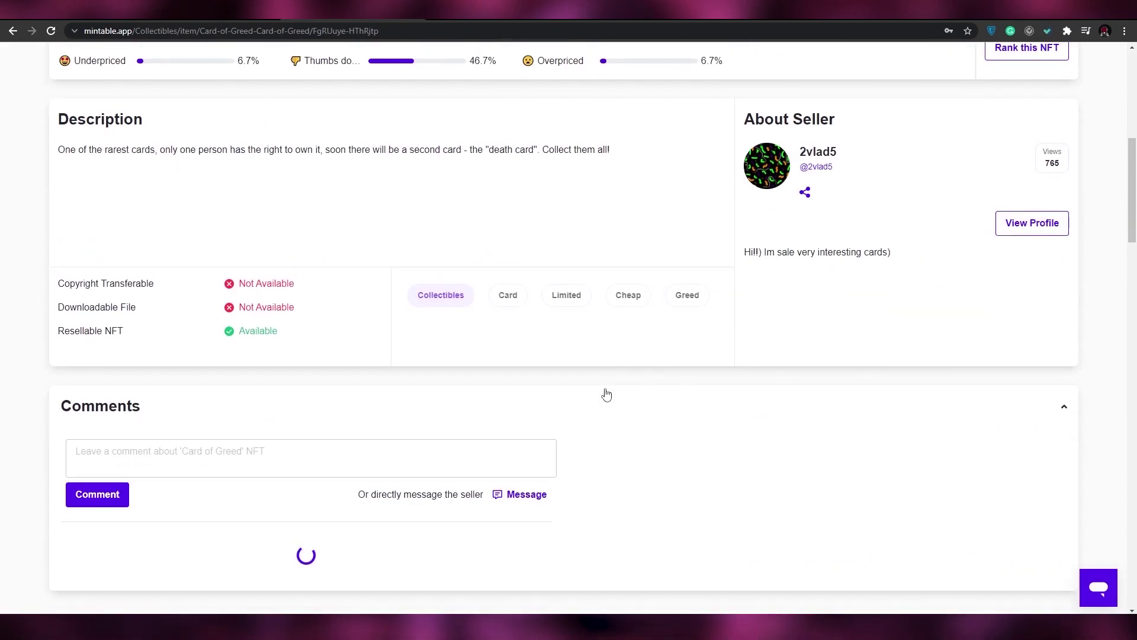
scroll(606, 393, up, 8)
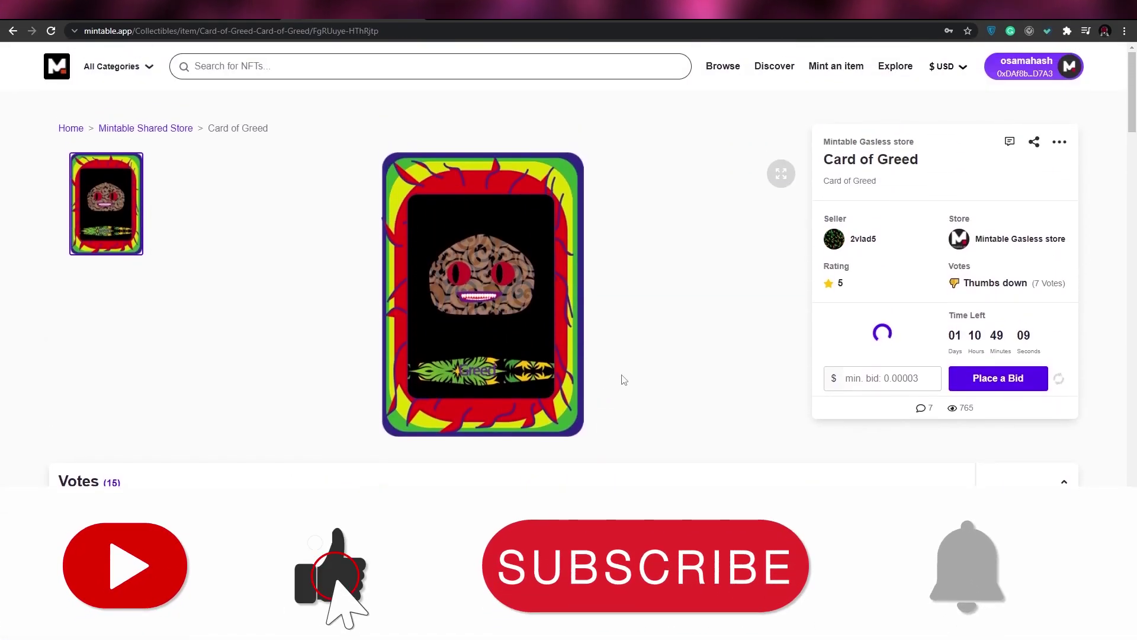
scroll(616, 385, down, 10)
scroll(626, 378, down, 12)
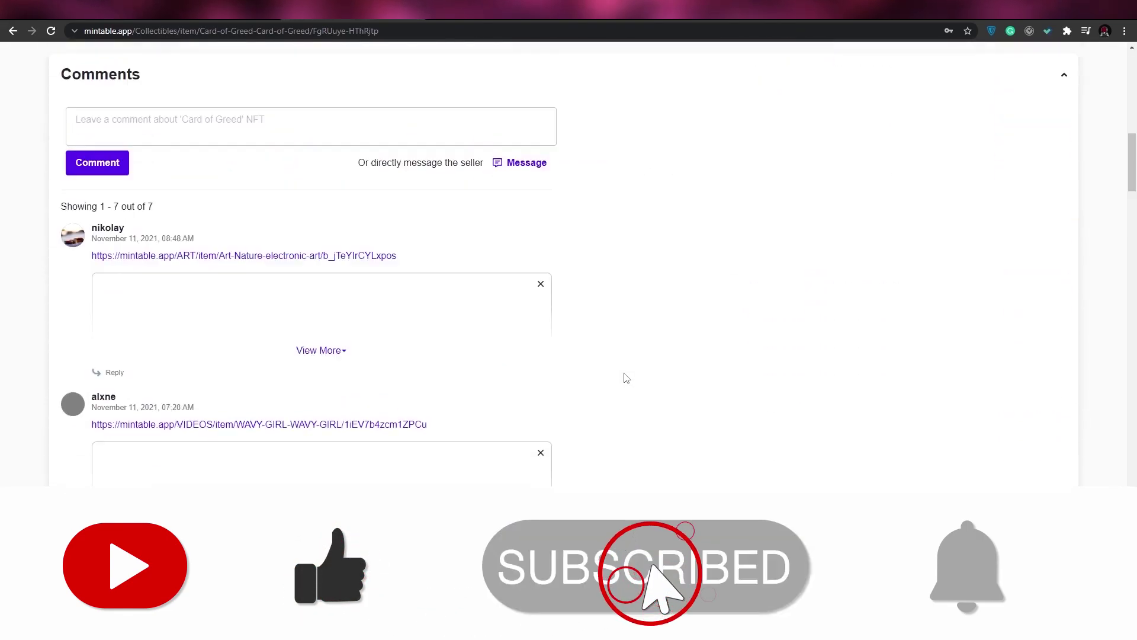
scroll(627, 377, down, 12)
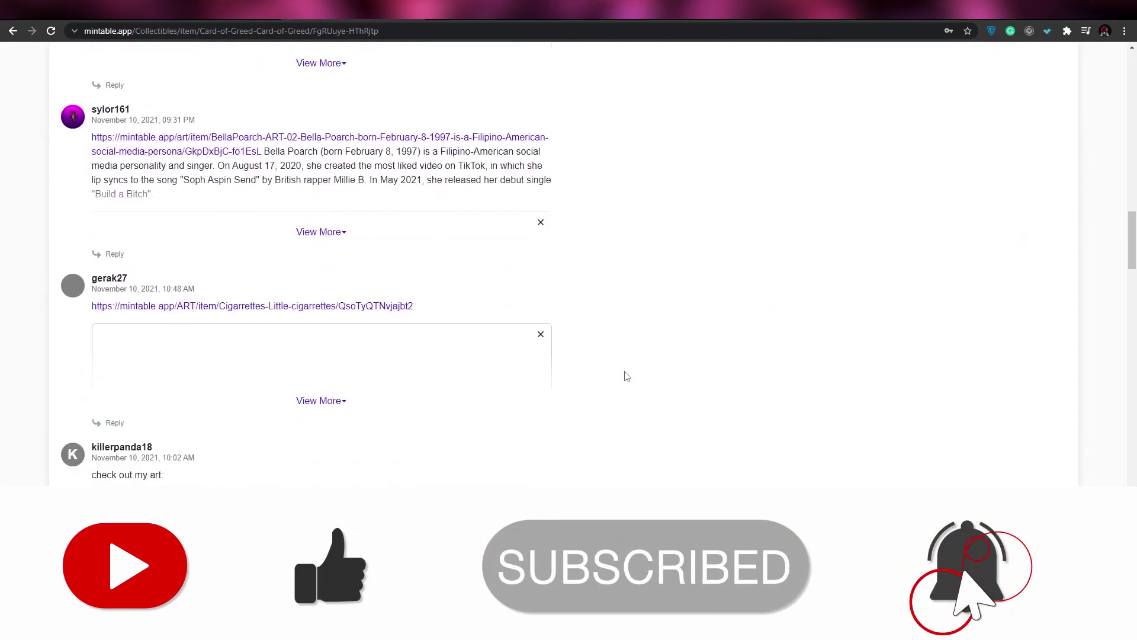
scroll(625, 374, up, 15)
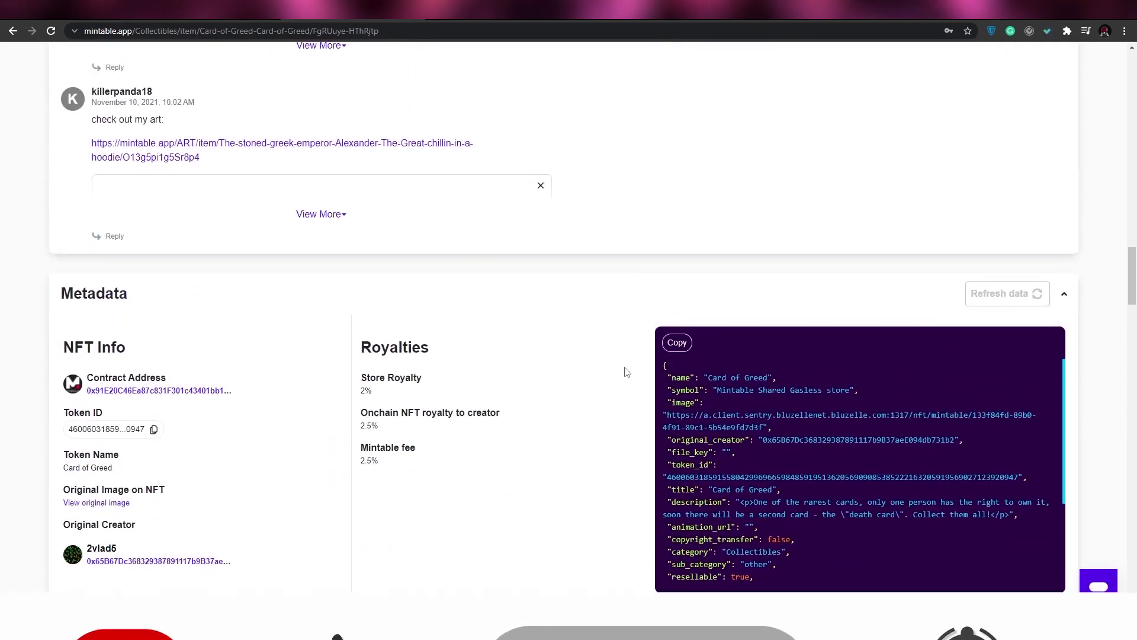